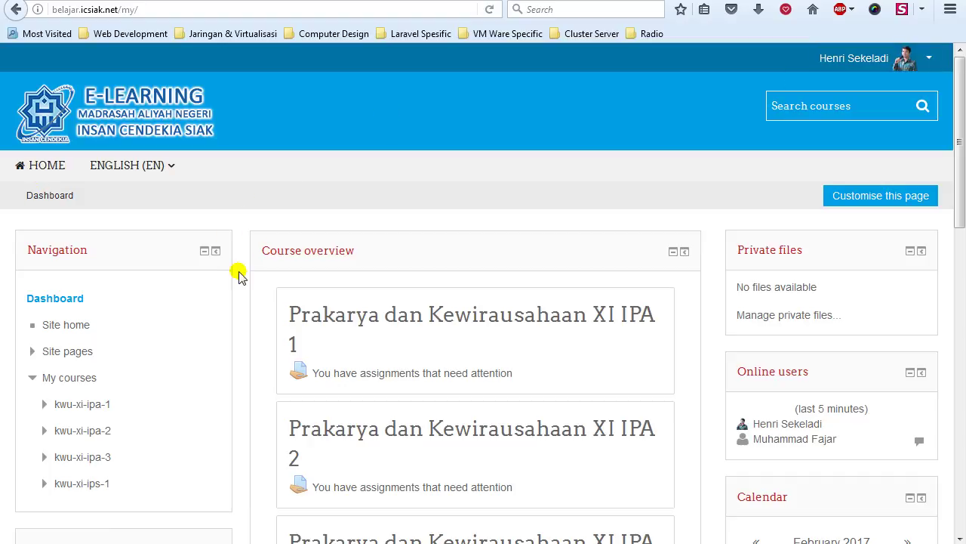
Step: Open the Prakarya dan Kewirausahaan XI IPA 1 course from the course overview
{"action": "scroll", "coordinate": [237, 276], "scroll_direction": "down", "scroll_amount": 4}
{"action": "scroll", "coordinate": [237, 277], "scroll_direction": "up", "scroll_amount": 2}
{"action": "left_click", "coordinate": [448, 230]}
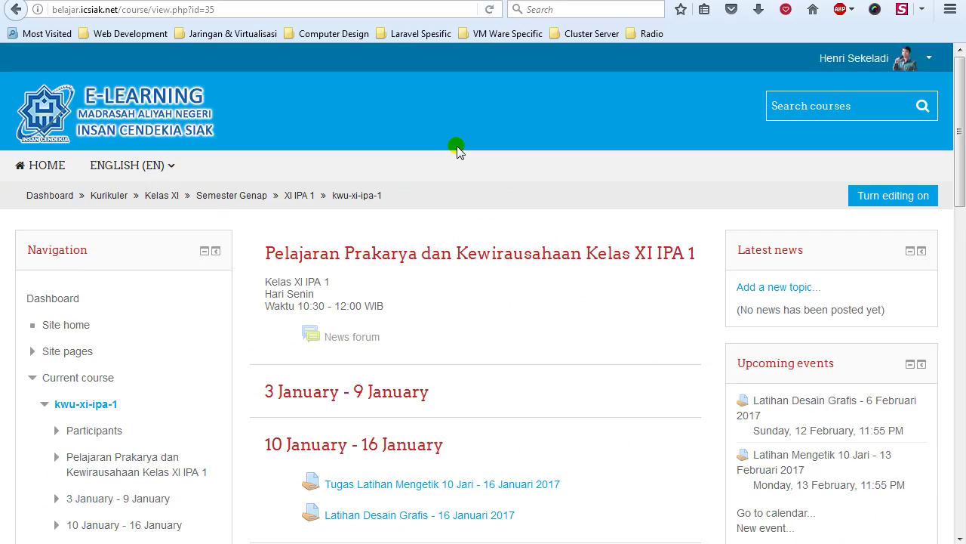
Step: Look over the course's weekly sections and turn on editing for the course page
{"action": "scroll", "coordinate": [457, 148], "scroll_direction": "down", "scroll_amount": 5}
{"action": "scroll", "coordinate": [457, 148], "scroll_direction": "up", "scroll_amount": 6}
{"action": "scroll", "coordinate": [459, 167], "scroll_direction": "down", "scroll_amount": 2}
{"action": "scroll", "coordinate": [455, 166], "scroll_direction": "up", "scroll_amount": 2}
{"action": "left_click", "coordinate": [880, 201]}
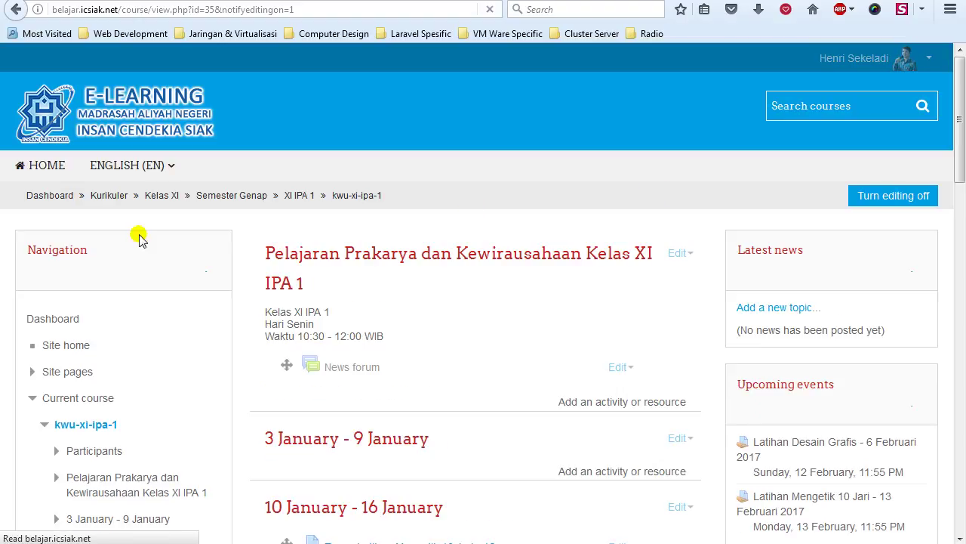
Step: Switch the site's interface language to Indonesian
{"action": "left_click", "coordinate": [156, 167]}
{"action": "left_click", "coordinate": [154, 226]}
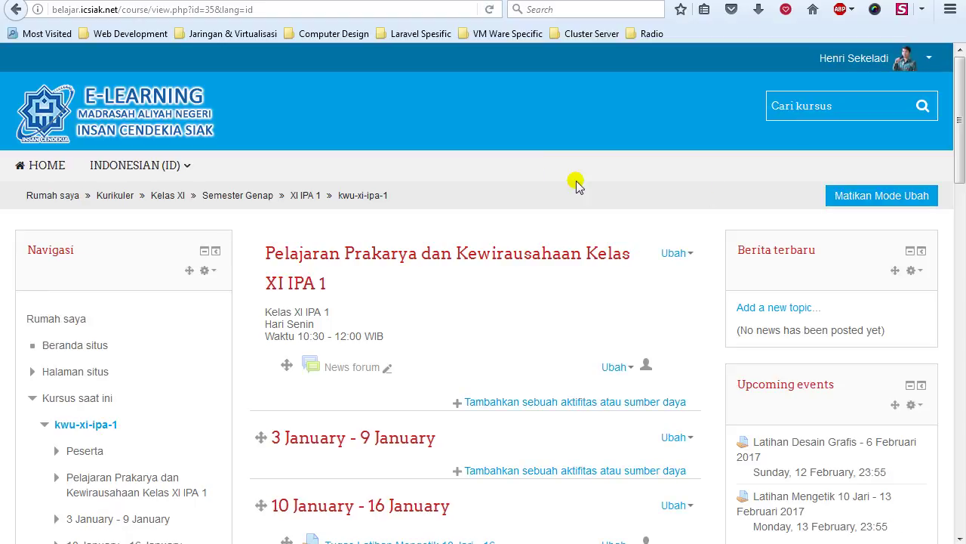
{"action": "left_click", "coordinate": [869, 196]}
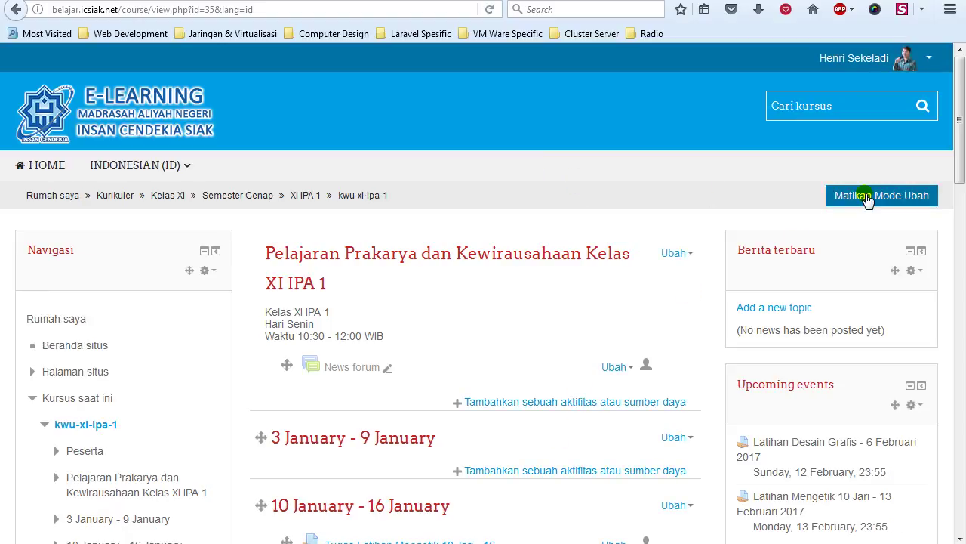
{"action": "scroll", "coordinate": [664, 153], "scroll_direction": "down", "scroll_amount": 3}
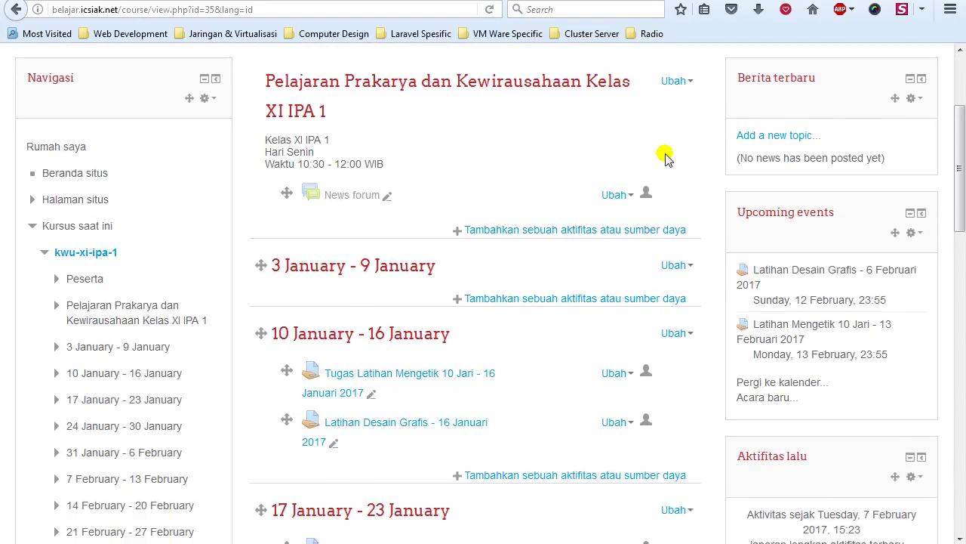
{"action": "left_click", "coordinate": [545, 235]}
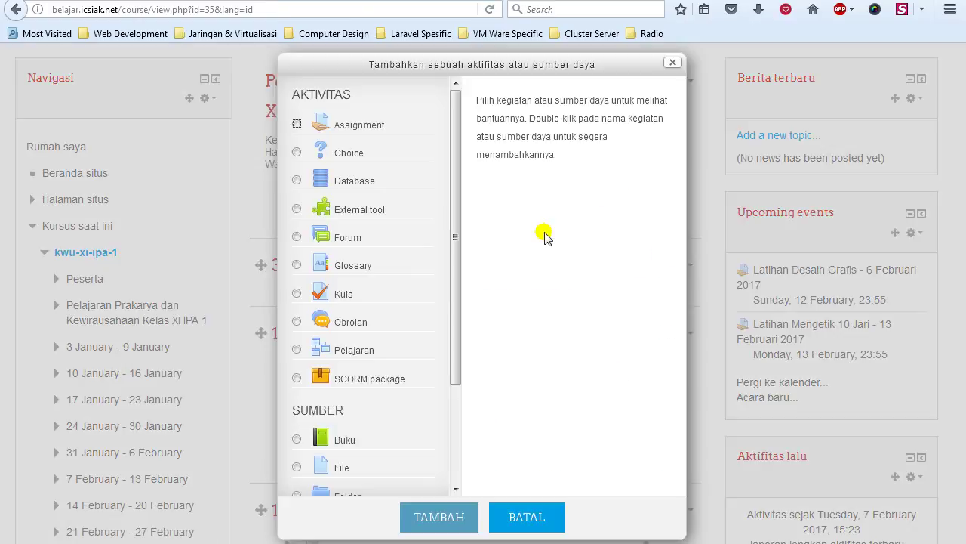
{"action": "left_click", "coordinate": [528, 518]}
Step: Add a new Kuis activity to the 7 February - 13 February section
{"action": "scroll", "coordinate": [523, 289], "scroll_direction": "down", "scroll_amount": 13}
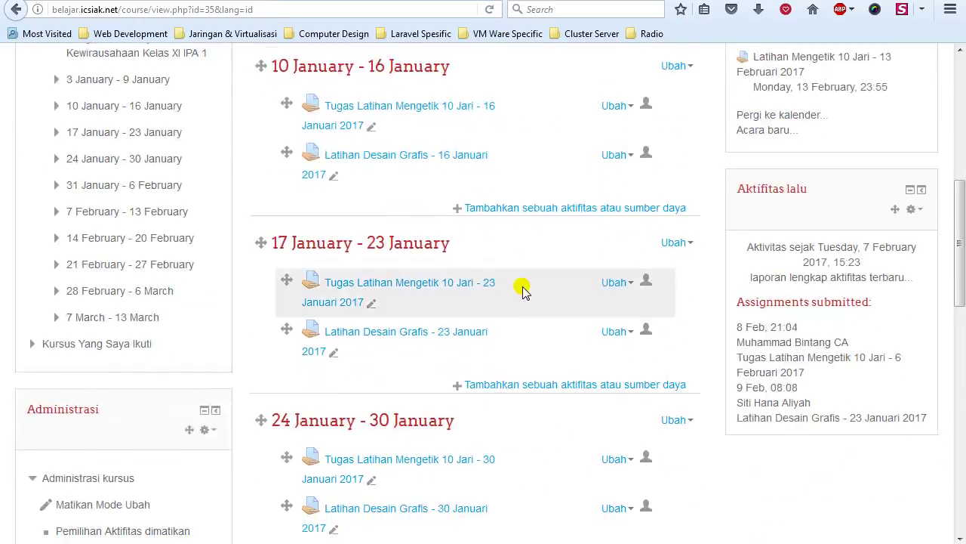
{"action": "scroll", "coordinate": [521, 288], "scroll_direction": "down", "scroll_amount": 6}
{"action": "scroll", "coordinate": [520, 287], "scroll_direction": "up", "scroll_amount": 3}
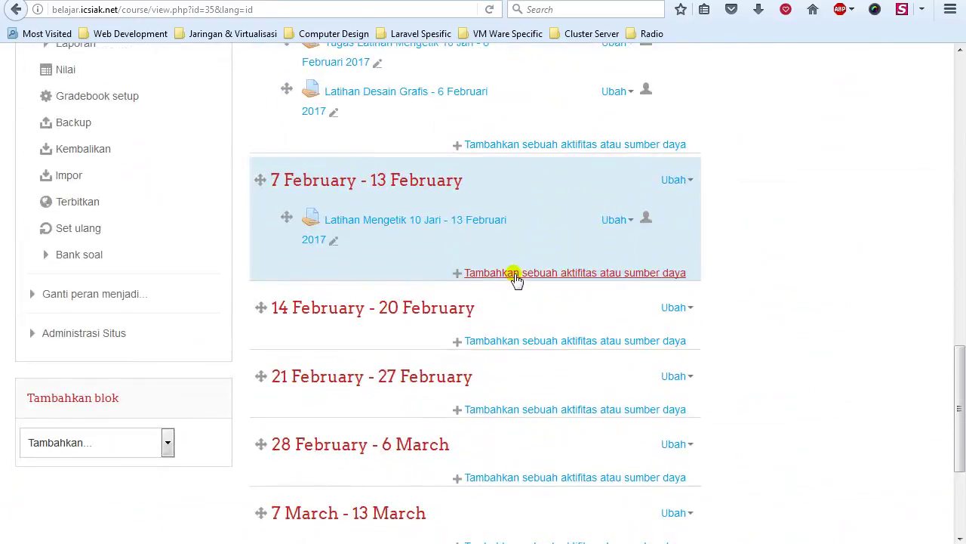
{"action": "left_click", "coordinate": [562, 276]}
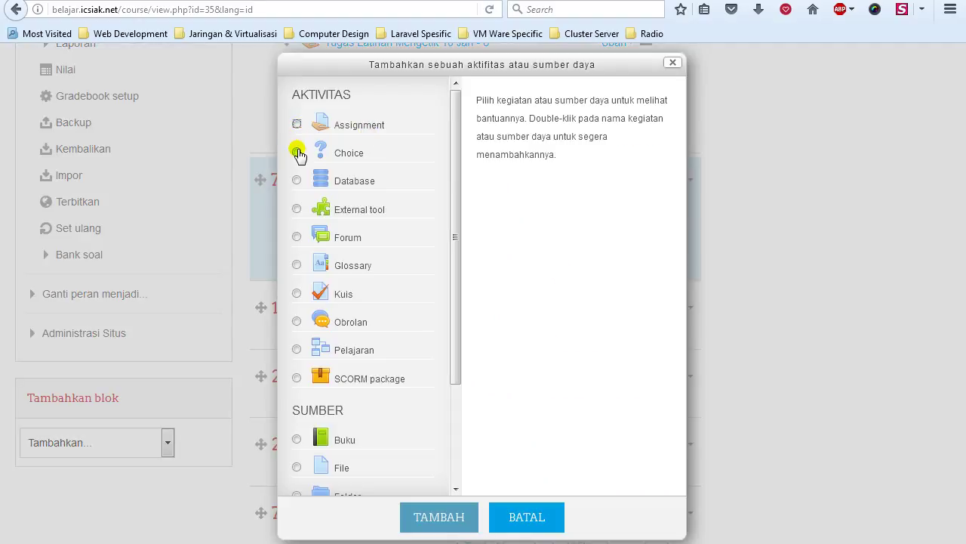
{"action": "left_click", "coordinate": [297, 294]}
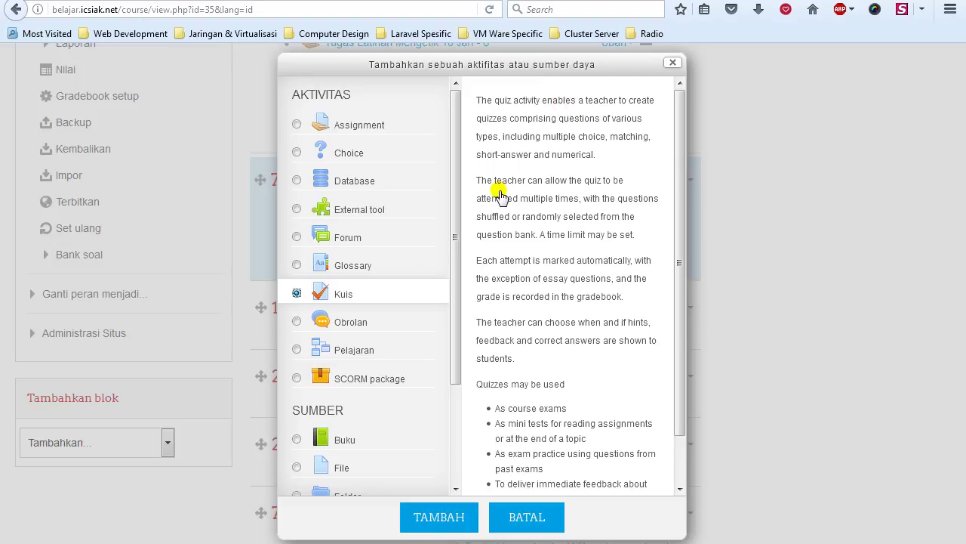
{"action": "scroll", "coordinate": [456, 257], "scroll_direction": "down", "scroll_amount": 1}
{"action": "left_click", "coordinate": [297, 262]}
{"action": "left_click", "coordinate": [419, 517]}
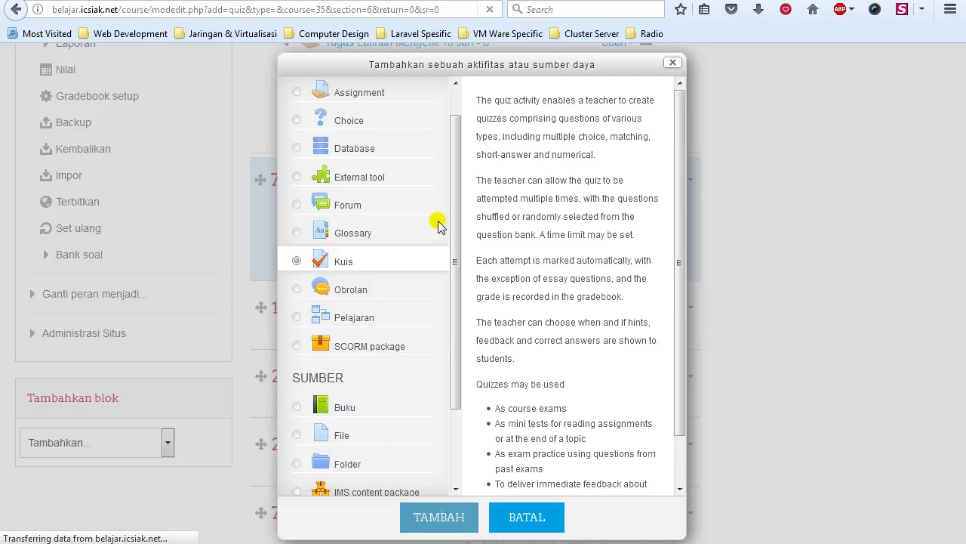
Step: Name the new quiz "Ulangan KD 1 - Promosi dalam usaha desain grafis"
{"action": "scroll", "coordinate": [438, 220], "scroll_direction": "down", "scroll_amount": 3}
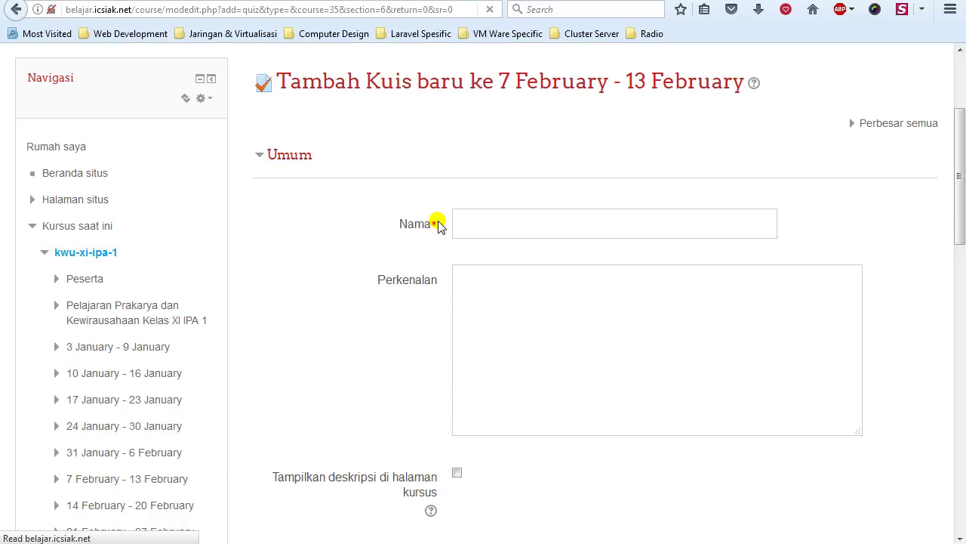
{"action": "left_click", "coordinate": [509, 219]}
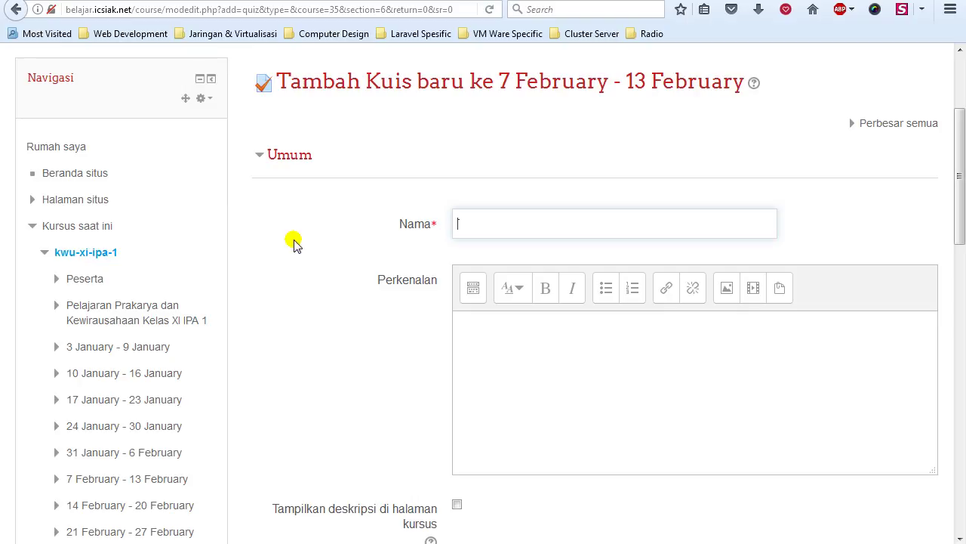
{"action": "type", "text": "Ulanga"}
{"action": "type", "text": "dalam usaha"}
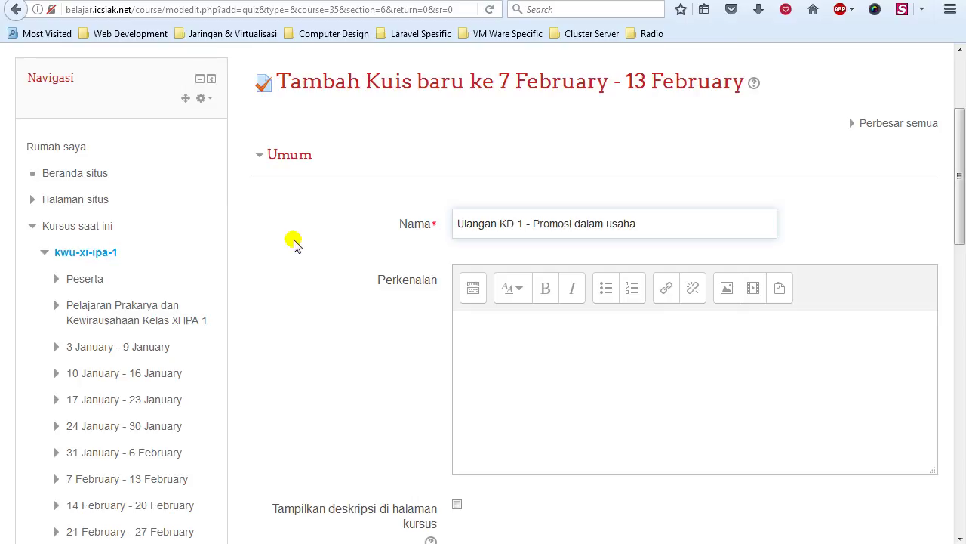
{"action": "type", "text": " desain grafis"}
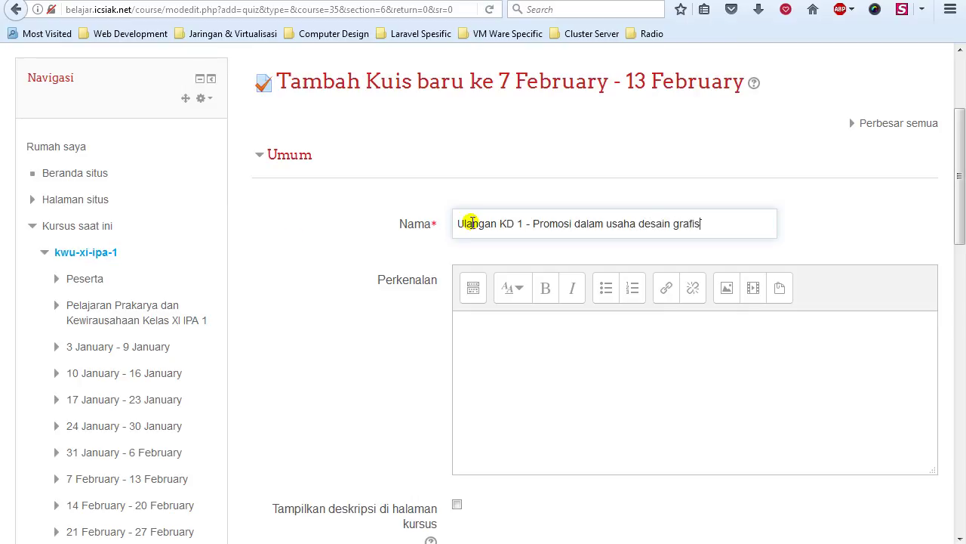
{"action": "scroll", "coordinate": [502, 350], "scroll_direction": "down", "scroll_amount": 1}
{"action": "scroll", "coordinate": [506, 333], "scroll_direction": "down", "scroll_amount": 1}
{"action": "left_click", "coordinate": [519, 278]}
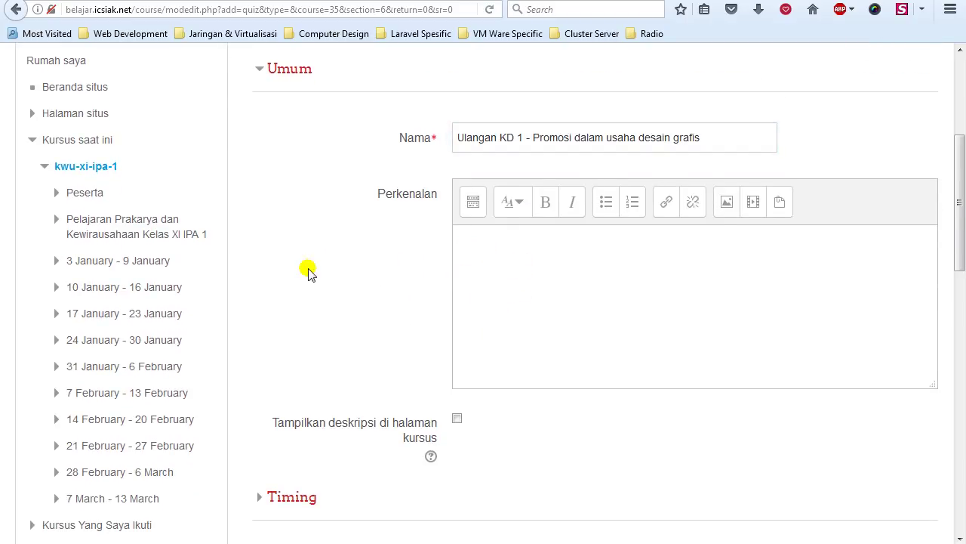
Step: Expand the Timing settings and enable the quiz start date with 9 February 2017 as the day
{"action": "scroll", "coordinate": [339, 272], "scroll_direction": "down", "scroll_amount": 5}
{"action": "left_click", "coordinate": [274, 148]}
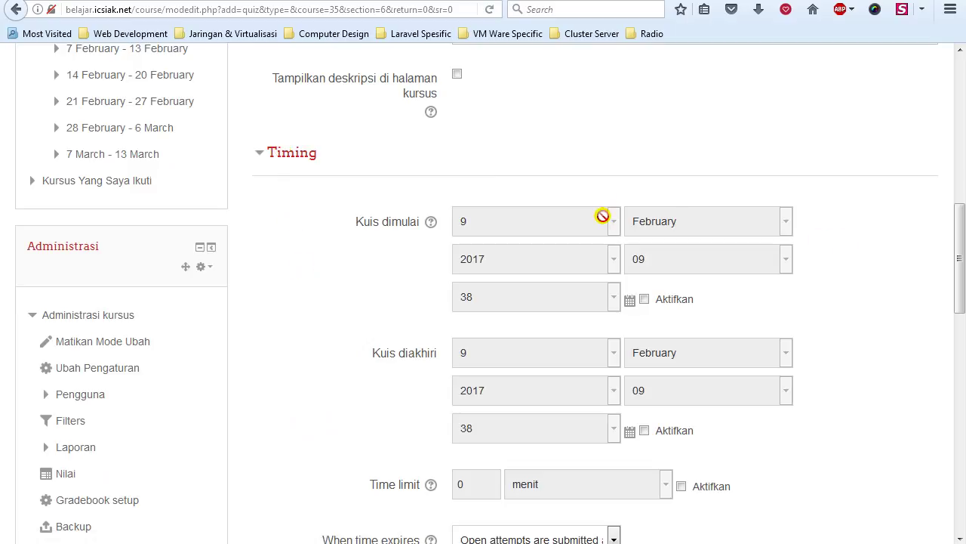
{"action": "left_click", "coordinate": [646, 301]}
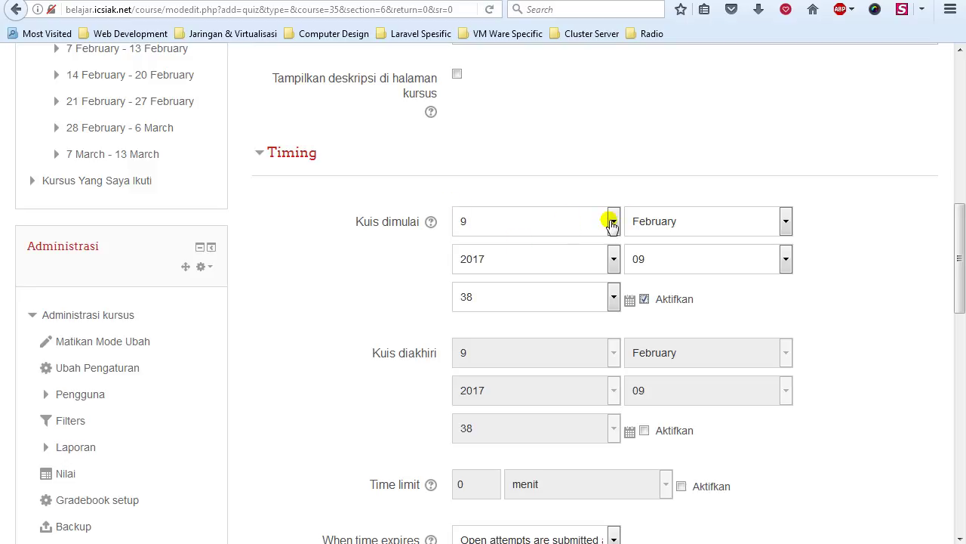
{"action": "left_click", "coordinate": [612, 222]}
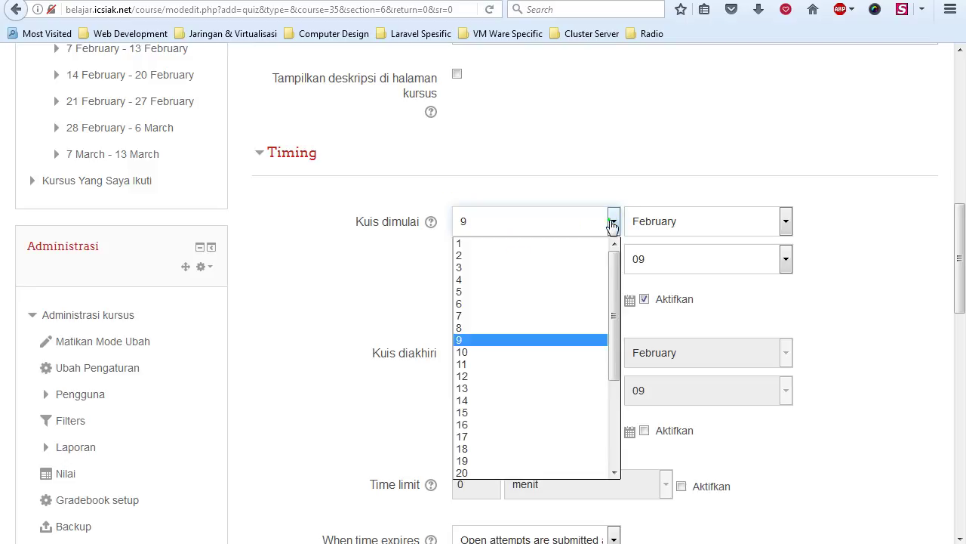
{"action": "left_click", "coordinate": [524, 339]}
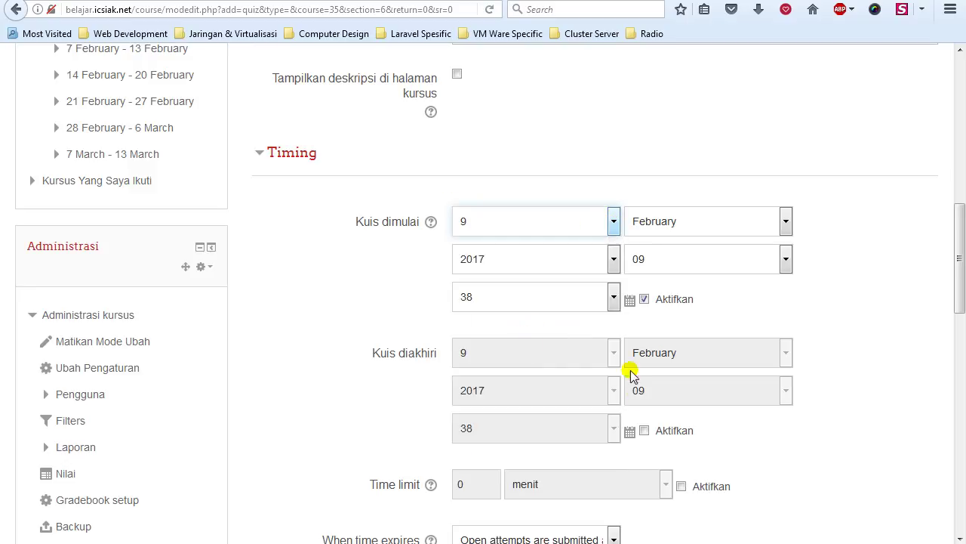
Step: Enable the quiz end date and set its day to 16 February 2017
{"action": "left_click", "coordinate": [644, 430]}
{"action": "left_click", "coordinate": [615, 353]}
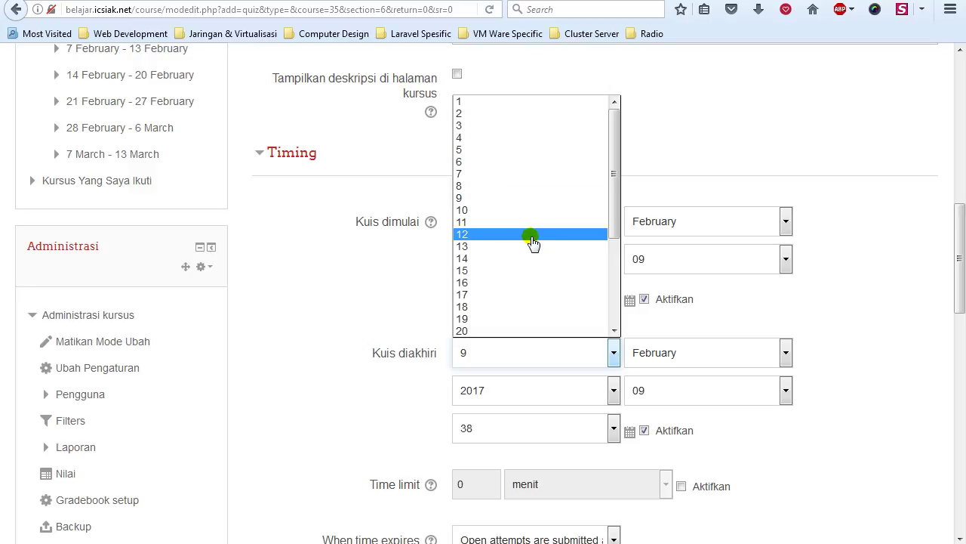
{"action": "left_click", "coordinate": [506, 271]}
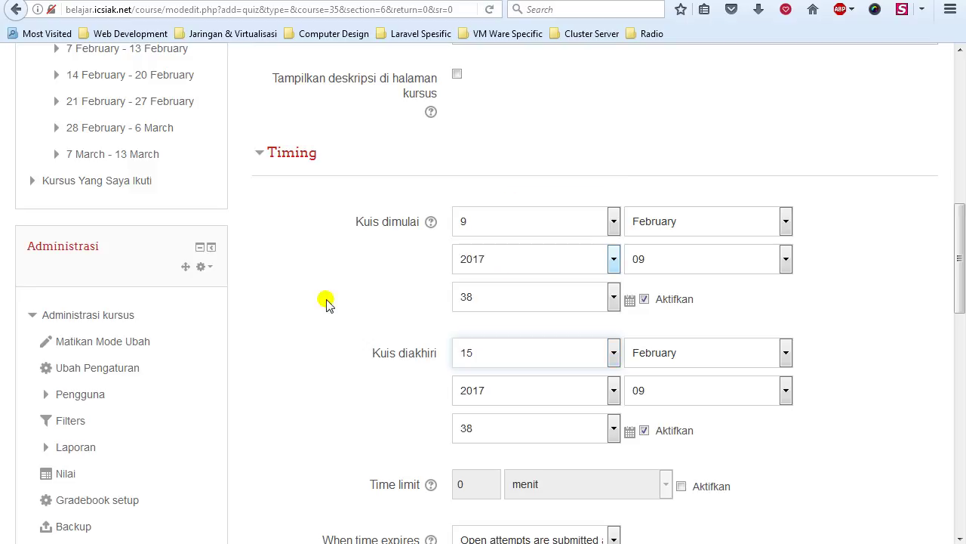
{"action": "left_click", "coordinate": [615, 357]}
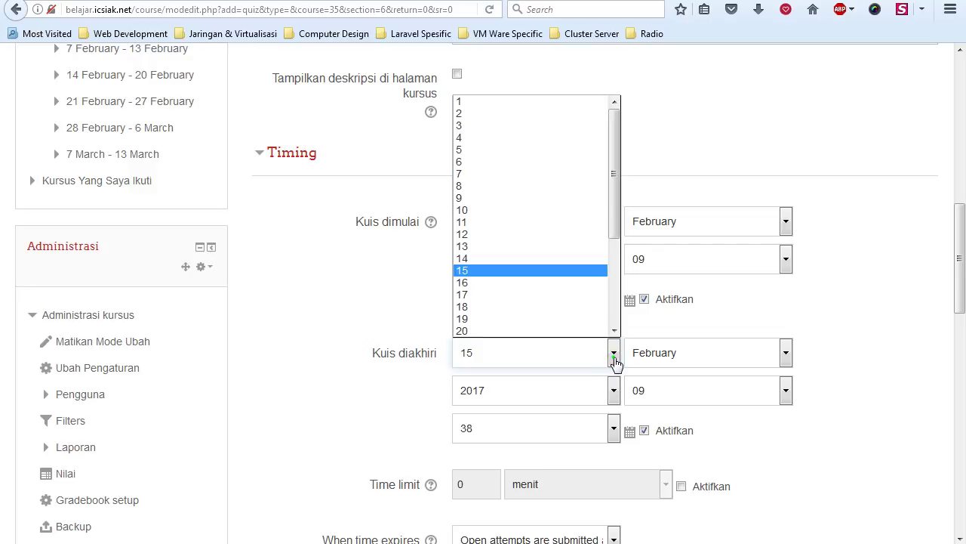
{"action": "left_click", "coordinate": [491, 283]}
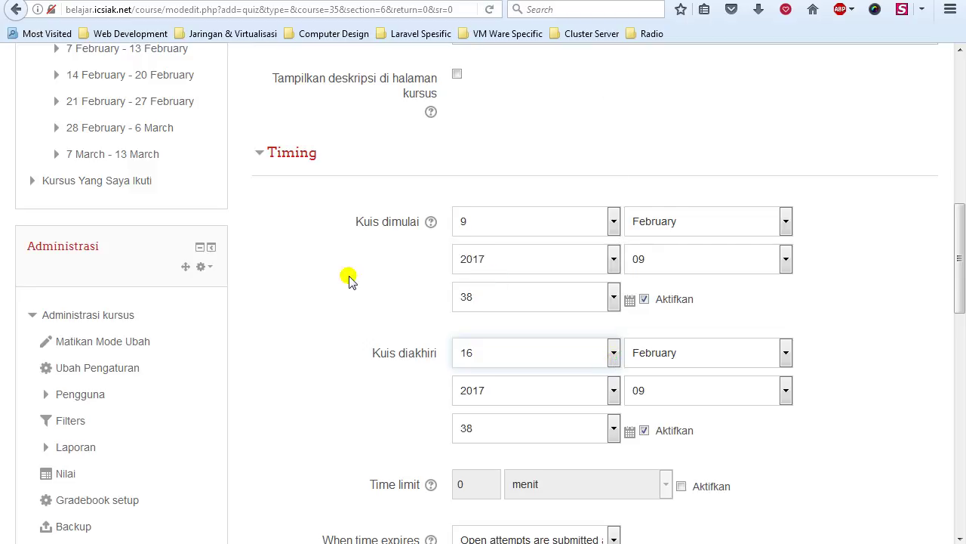
Step: Set the quiz start time to hour 00 and minute 00
{"action": "scroll", "coordinate": [349, 280], "scroll_direction": "down", "scroll_amount": 2}
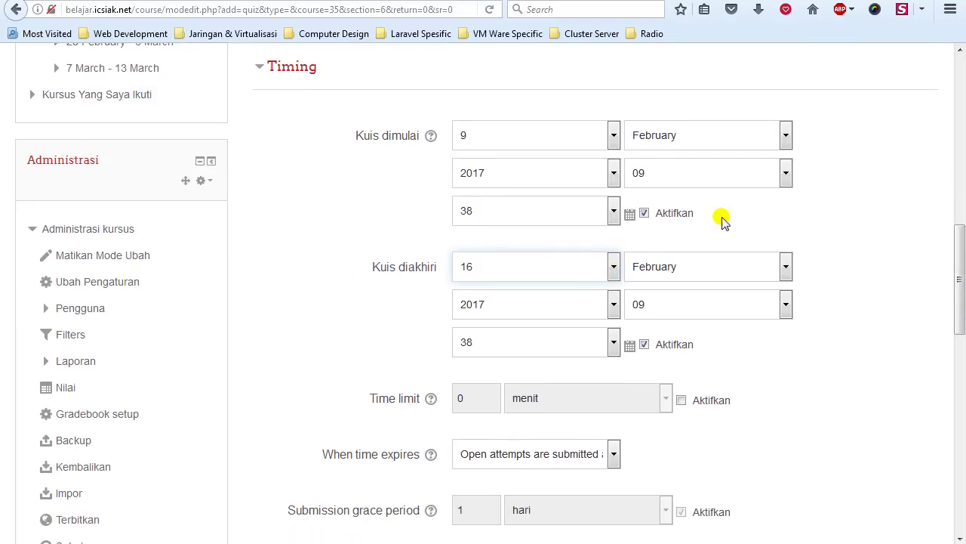
{"action": "left_click", "coordinate": [719, 176]}
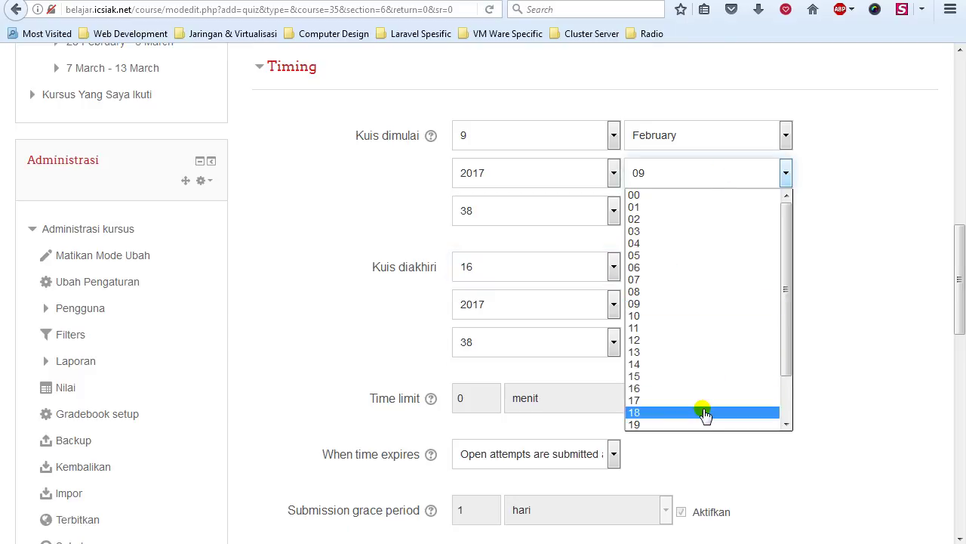
{"action": "left_click", "coordinate": [701, 197]}
{"action": "left_click", "coordinate": [578, 212]}
{"action": "scroll", "coordinate": [576, 239], "scroll_direction": "up", "scroll_amount": 6}
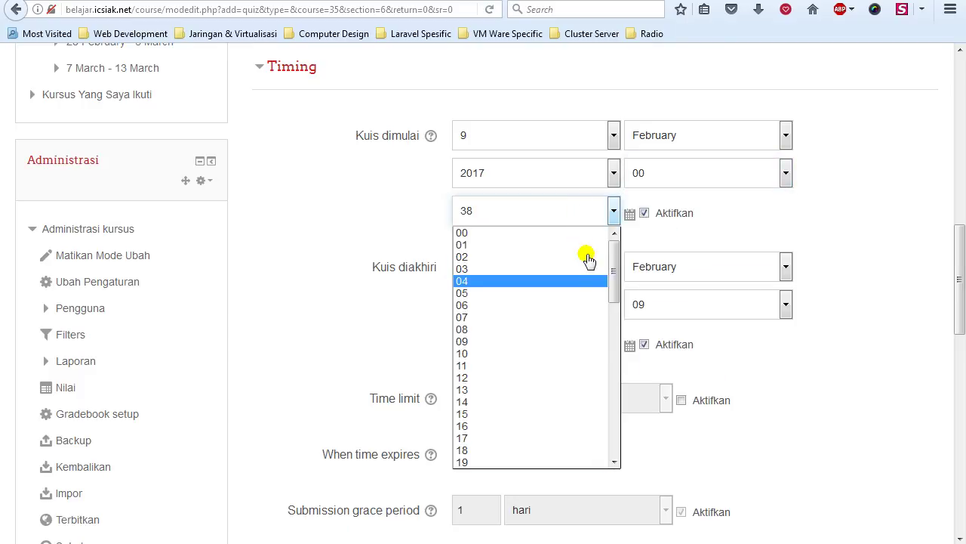
{"action": "left_click", "coordinate": [576, 233]}
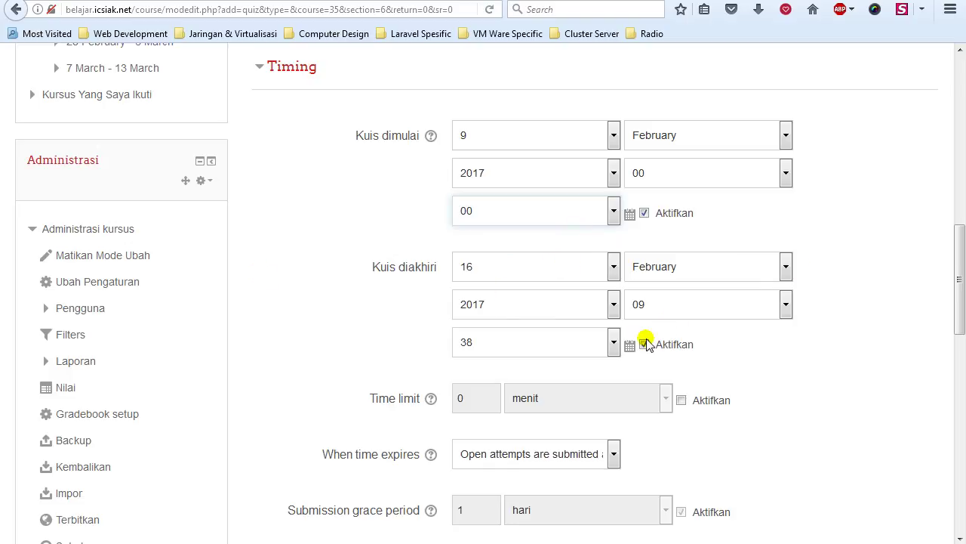
{"action": "scroll", "coordinate": [328, 332], "scroll_direction": "down", "scroll_amount": 2}
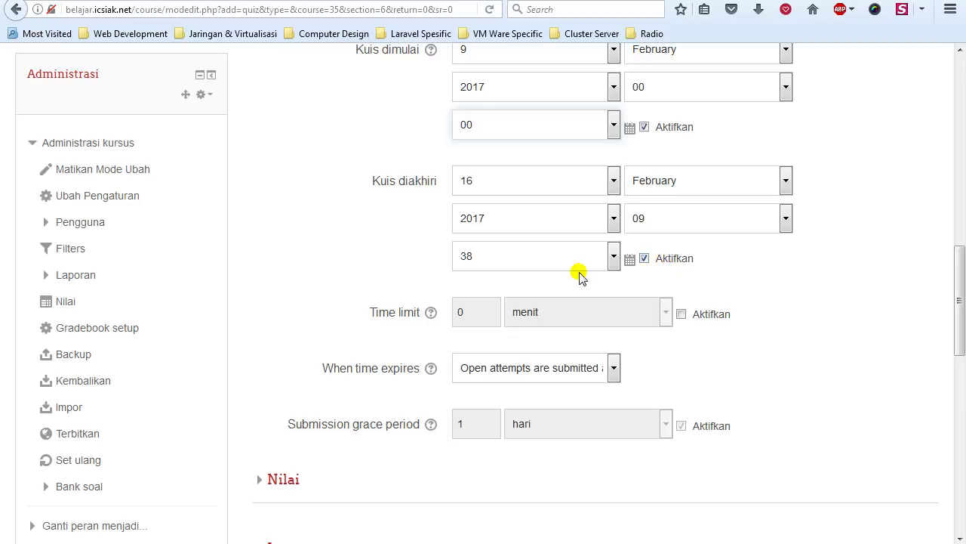
{"action": "scroll", "coordinate": [664, 264], "scroll_direction": "up", "scroll_amount": 2}
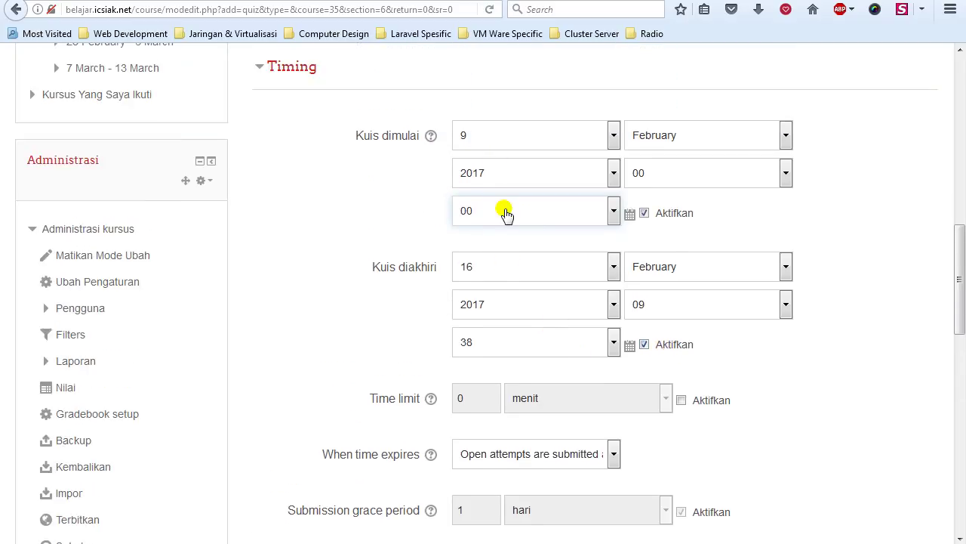
{"action": "left_click", "coordinate": [507, 215]}
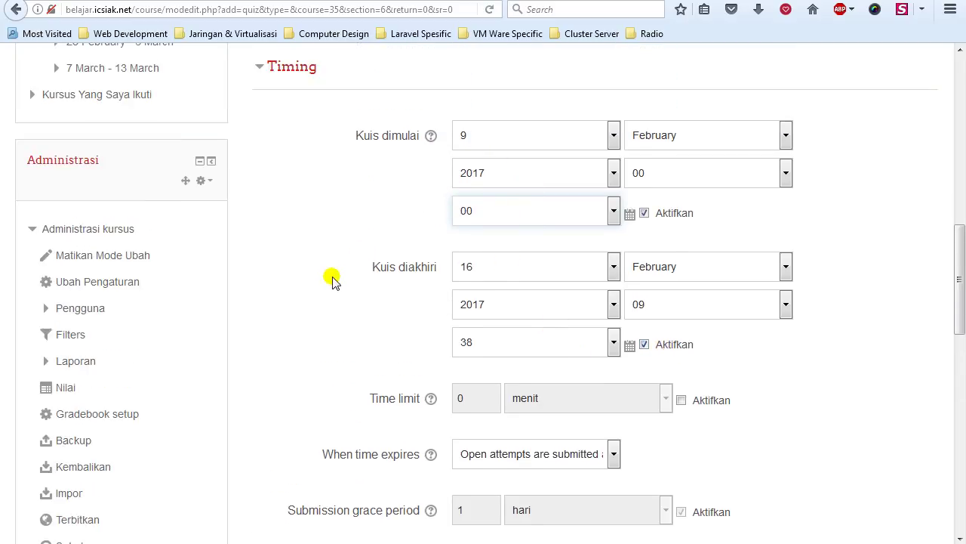
Step: Enable the quiz time limit and set it to 45 minutes
{"action": "scroll", "coordinate": [334, 278], "scroll_direction": "down", "scroll_amount": 2}
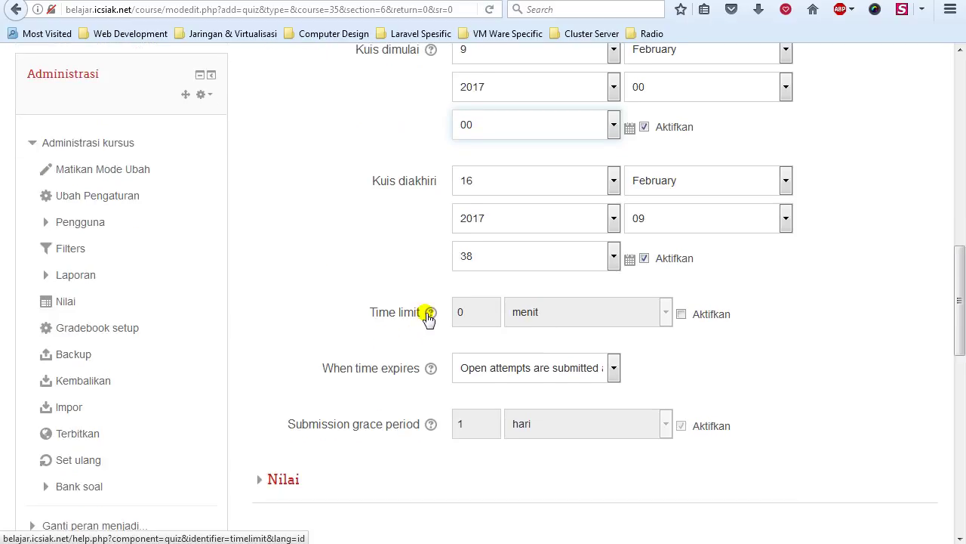
{"action": "left_click", "coordinate": [681, 315]}
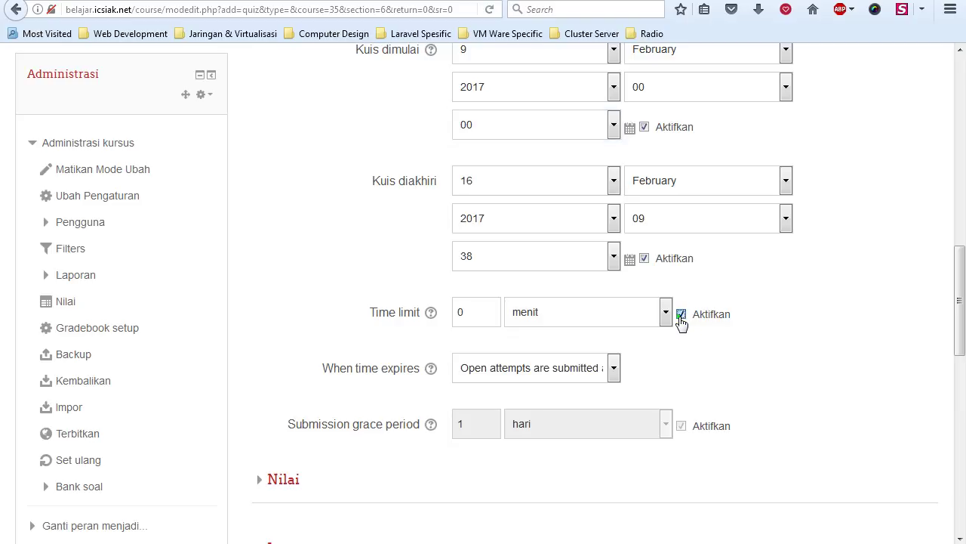
{"action": "double_click", "coordinate": [486, 315]}
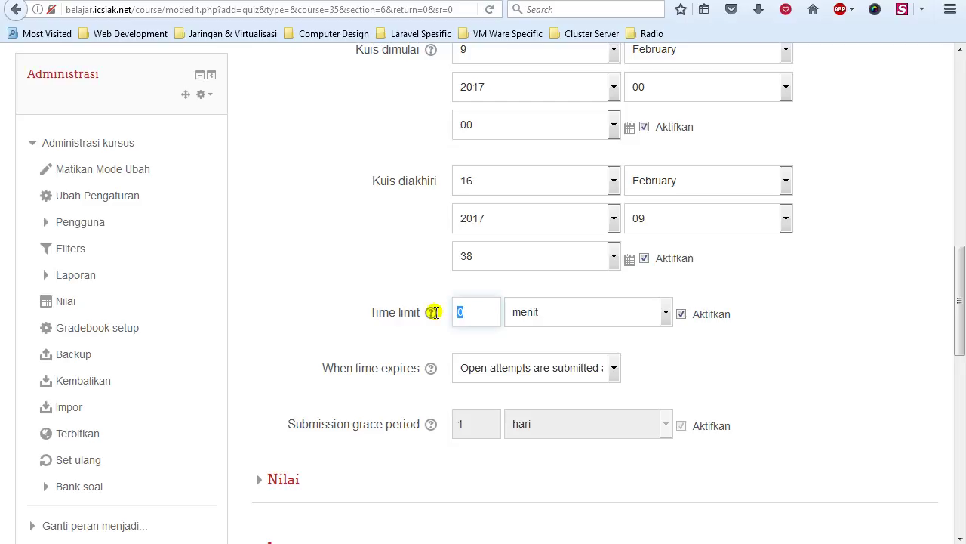
{"action": "type", "text": "45"}
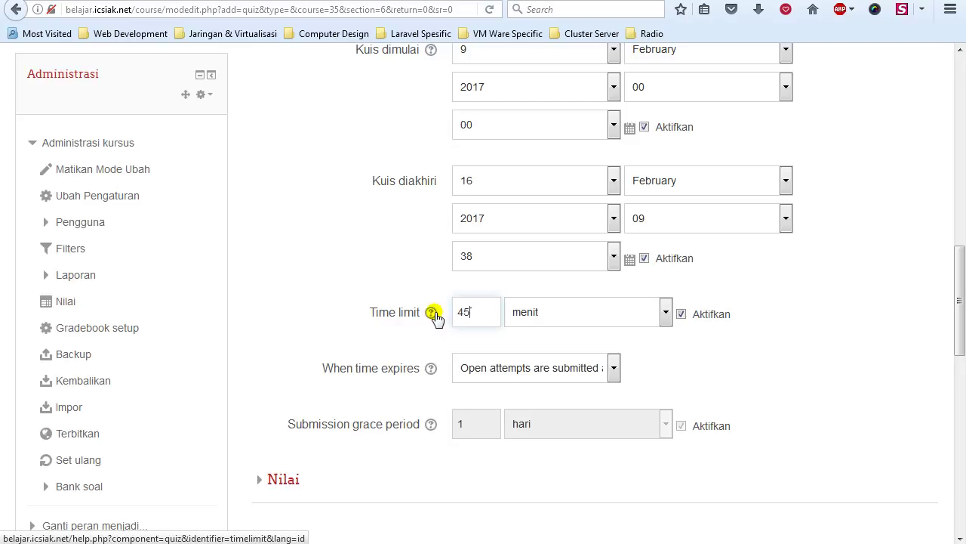
Step: Examine the options for what happens to open attempts when the quiz time expires, keeping automatic submission
{"action": "left_click", "coordinate": [815, 287]}
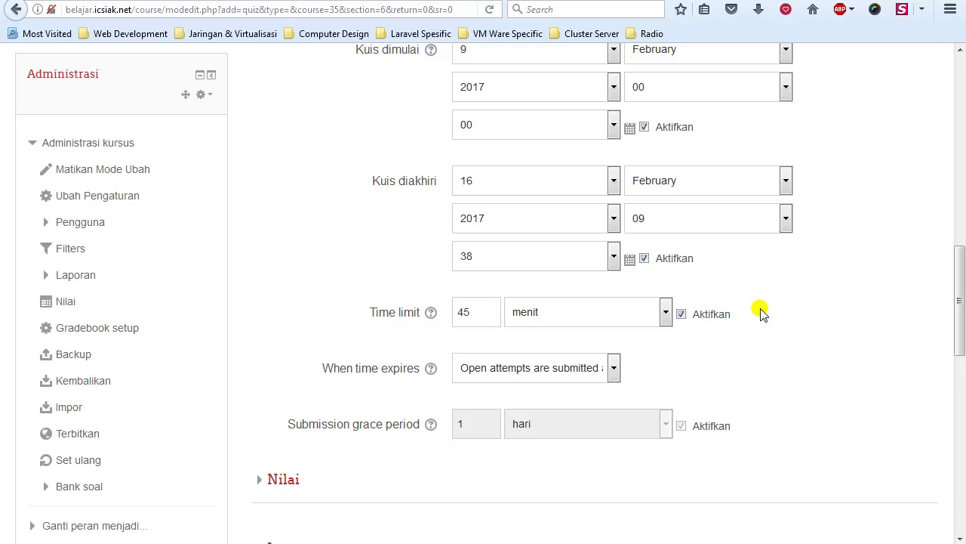
{"action": "scroll", "coordinate": [760, 312], "scroll_direction": "down", "scroll_amount": 2}
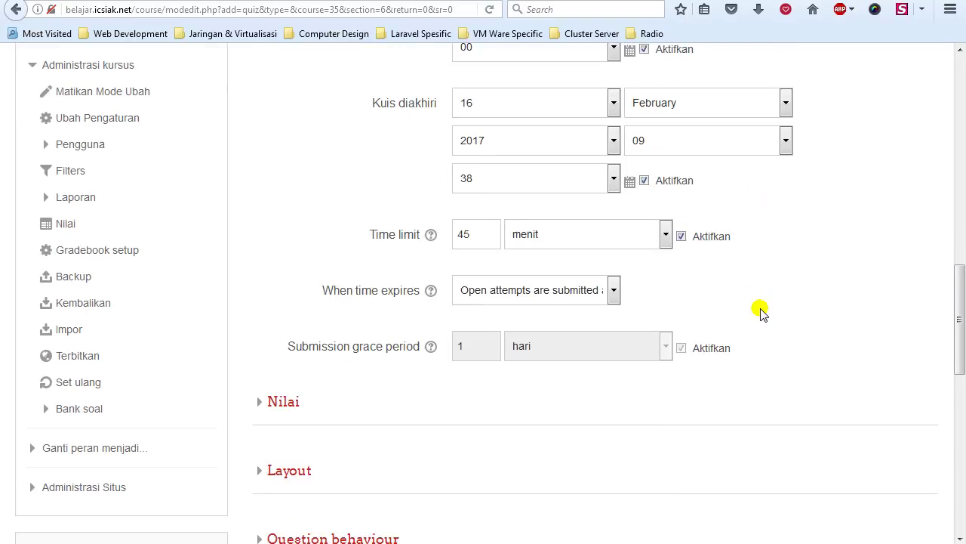
{"action": "scroll", "coordinate": [760, 313], "scroll_direction": "down", "scroll_amount": 2}
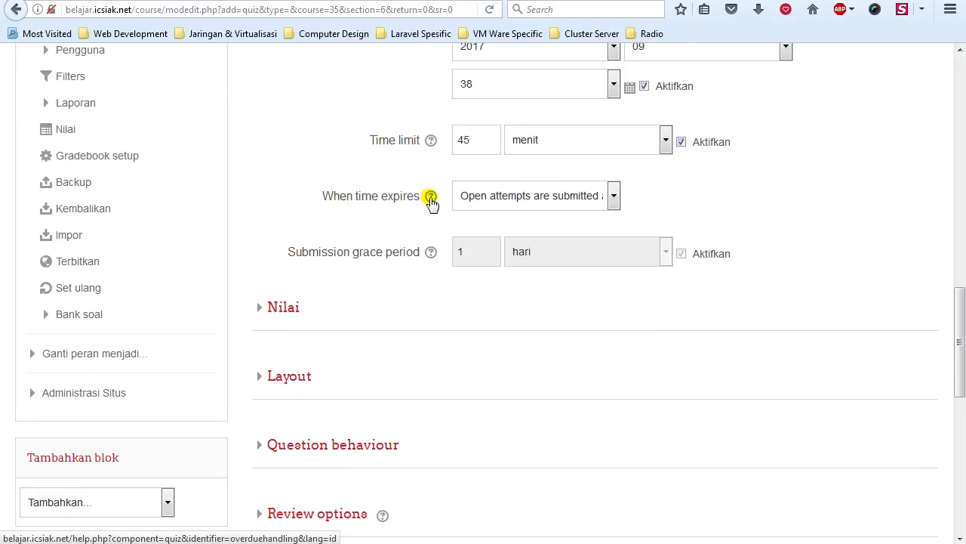
{"action": "left_click", "coordinate": [596, 196]}
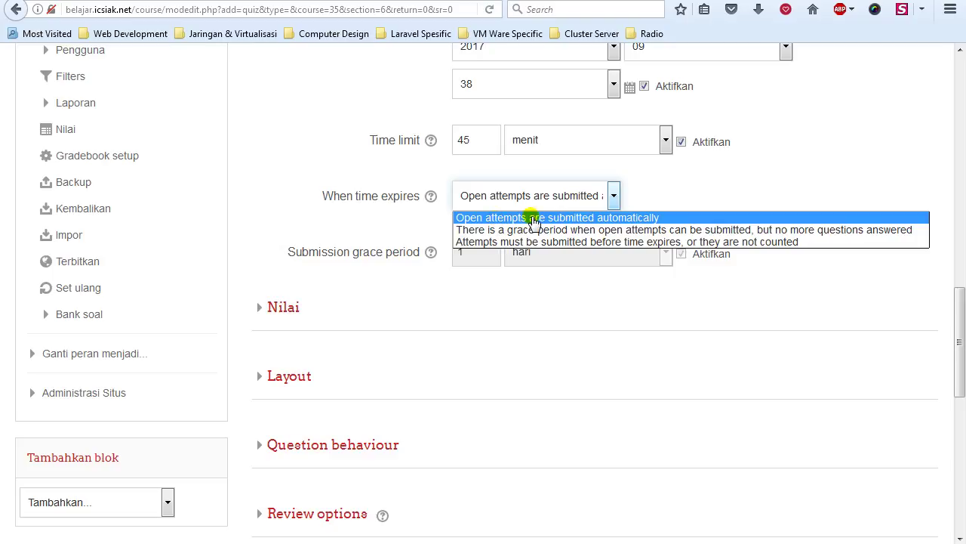
{"action": "left_click", "coordinate": [668, 184]}
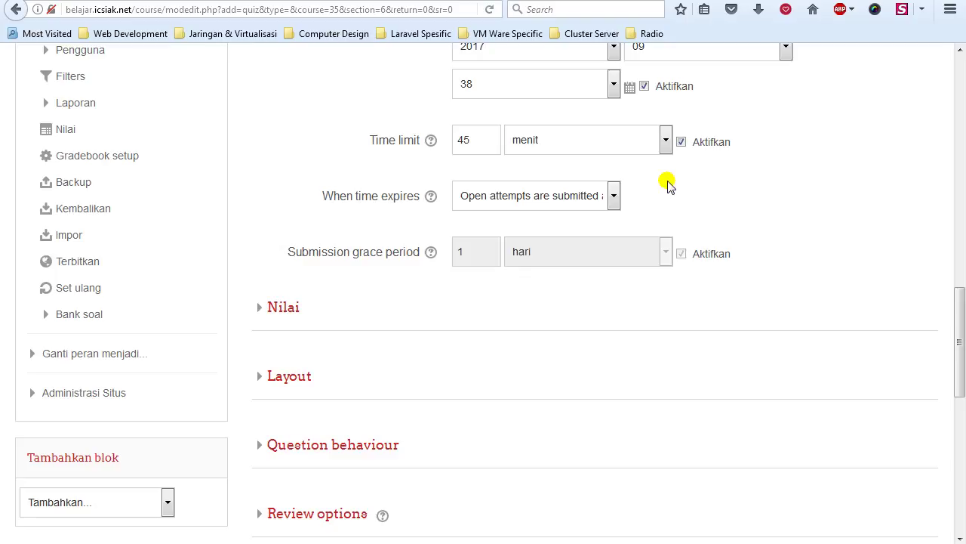
{"action": "scroll", "coordinate": [494, 198], "scroll_direction": "up", "scroll_amount": 2}
{"action": "scroll", "coordinate": [382, 210], "scroll_direction": "down", "scroll_amount": 2}
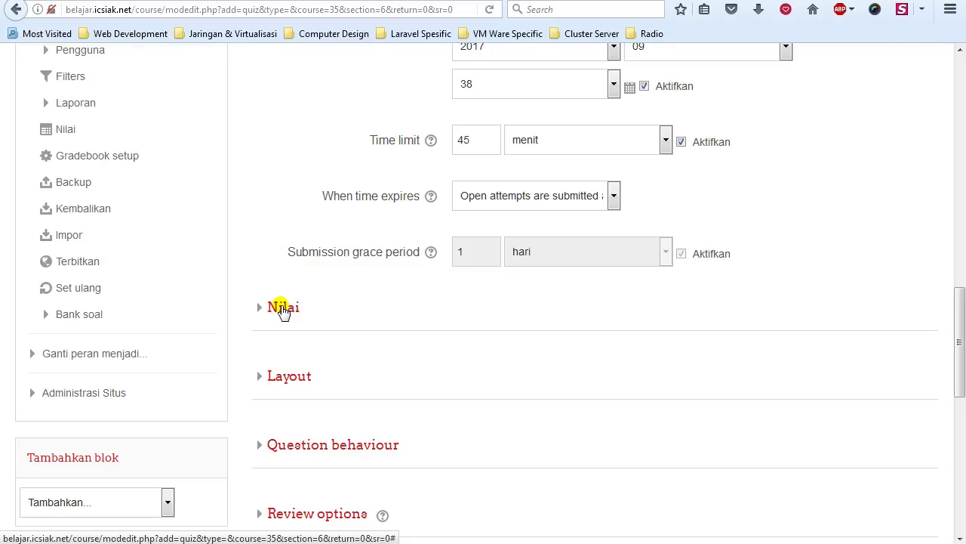
Step: Expand the Nilai settings, check the available grade categories, and collapse the section
{"action": "scroll", "coordinate": [283, 310], "scroll_direction": "up", "scroll_amount": 5}
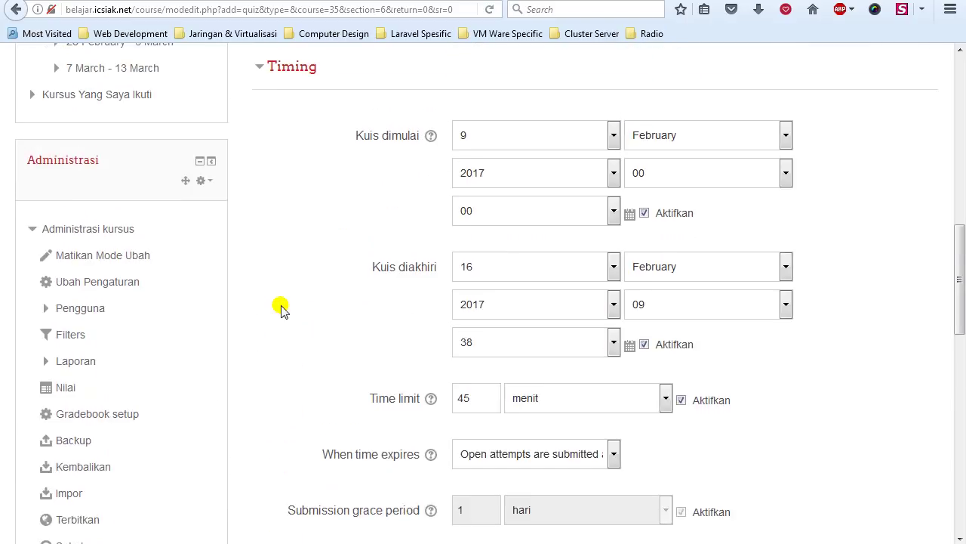
{"action": "scroll", "coordinate": [281, 308], "scroll_direction": "down", "scroll_amount": 3}
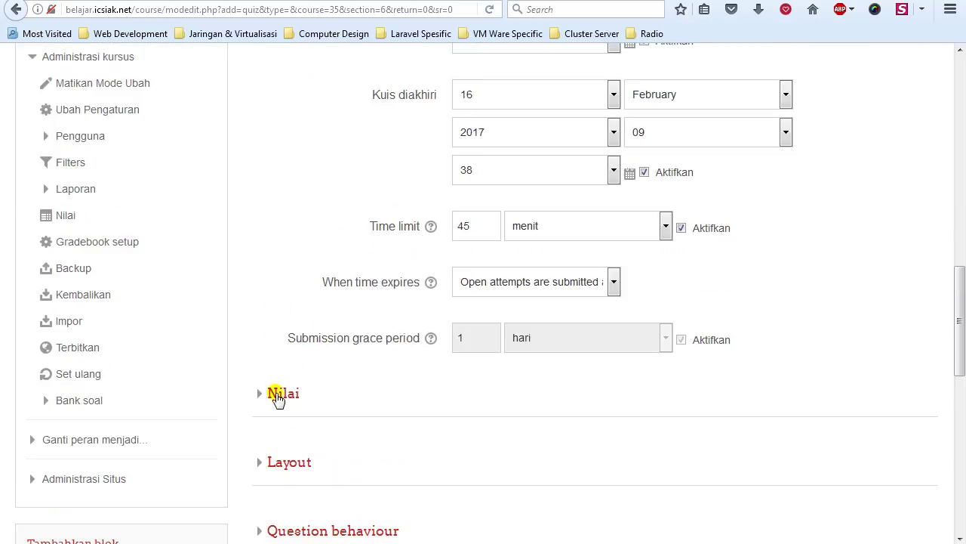
{"action": "left_click", "coordinate": [280, 394]}
{"action": "scroll", "coordinate": [261, 321], "scroll_direction": "down", "scroll_amount": 1}
{"action": "scroll", "coordinate": [261, 320], "scroll_direction": "down", "scroll_amount": 3}
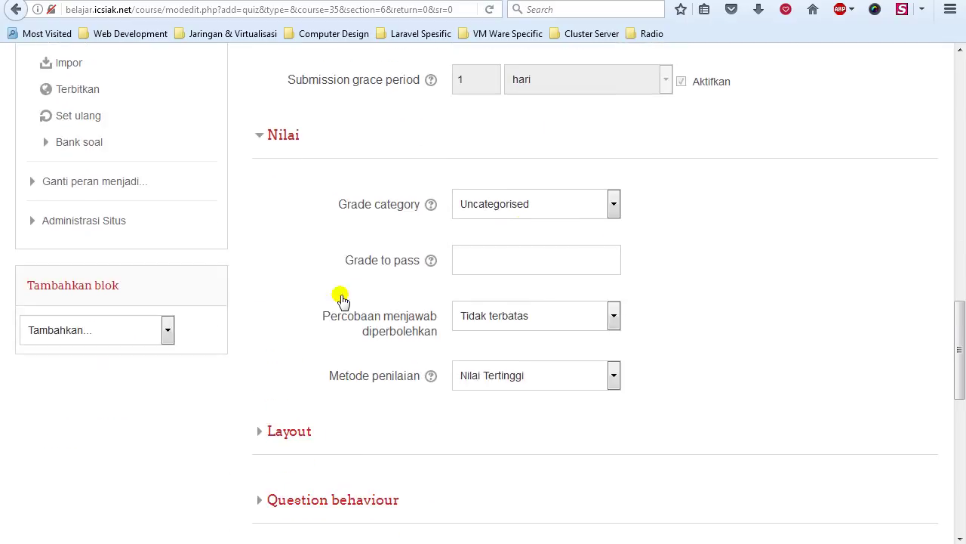
{"action": "left_click", "coordinate": [556, 207]}
{"action": "left_click", "coordinate": [773, 182]}
{"action": "left_click", "coordinate": [614, 202]}
{"action": "left_click", "coordinate": [742, 194]}
{"action": "left_click", "coordinate": [295, 143]}
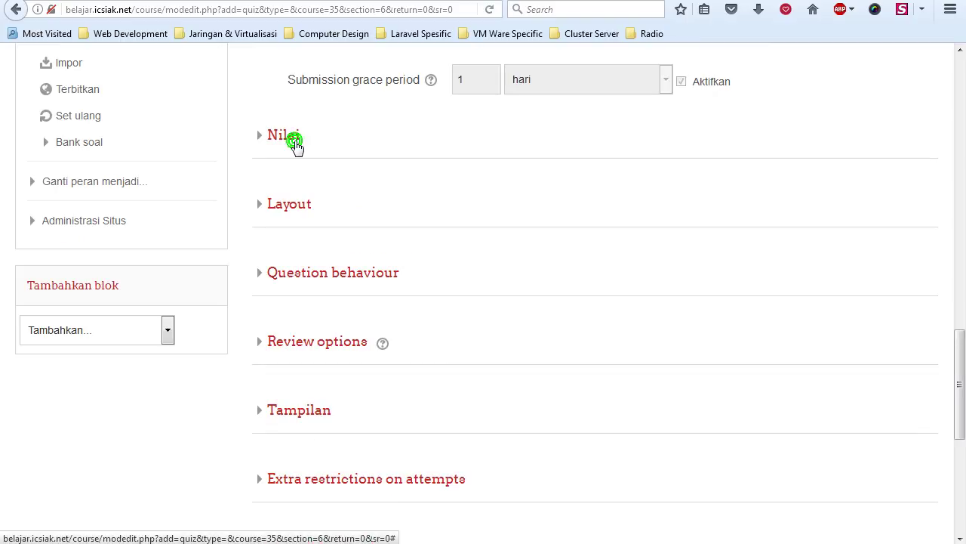
Step: Expand the Layout settings and set the quiz to start a new page every 3 questions
{"action": "left_click", "coordinate": [289, 206]}
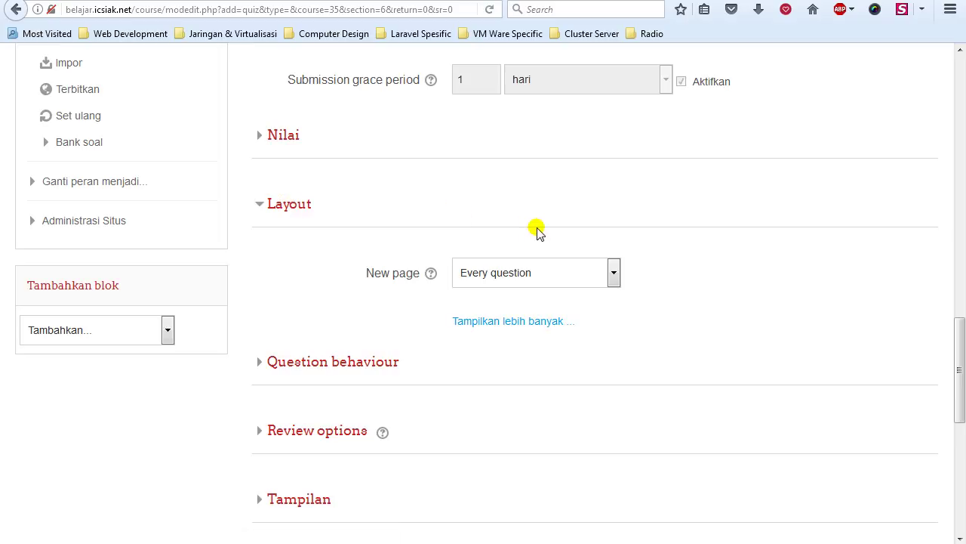
{"action": "left_click", "coordinate": [554, 273]}
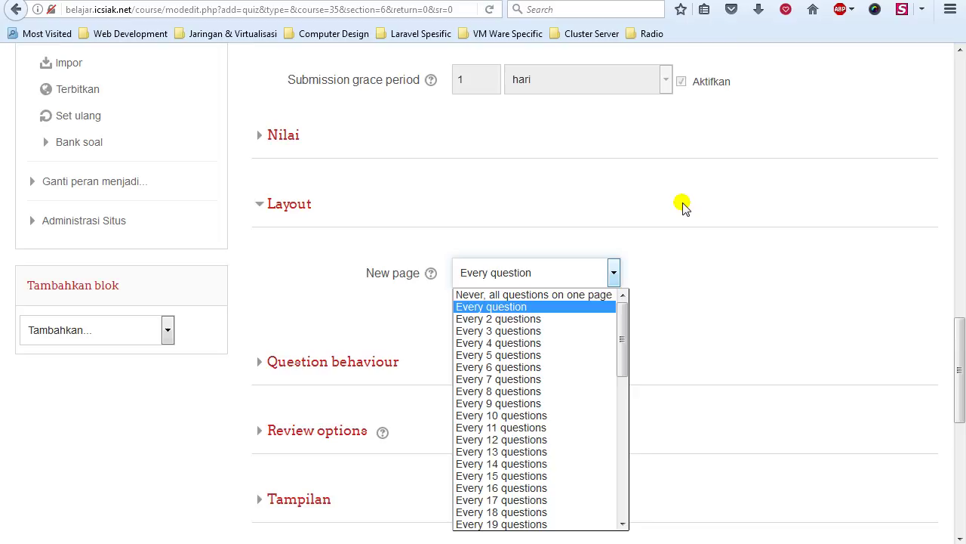
{"action": "left_click", "coordinate": [529, 355]}
{"action": "left_click", "coordinate": [565, 272]}
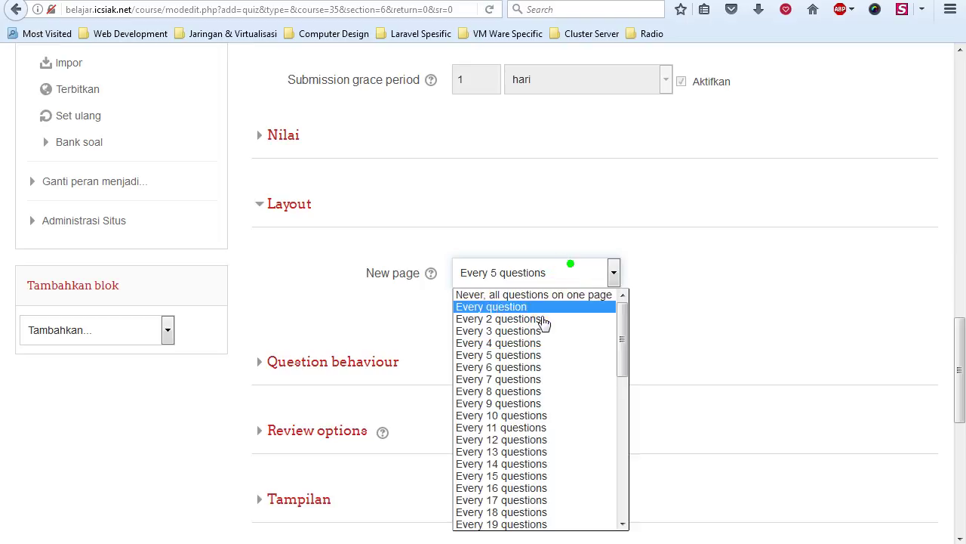
{"action": "left_click", "coordinate": [550, 332]}
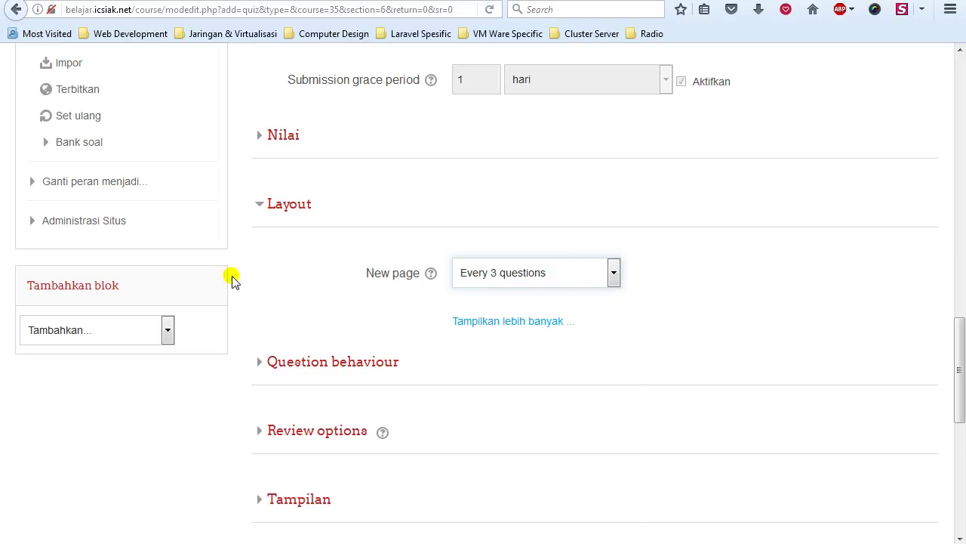
Step: Expand the Question behaviour settings, read the help for Shuffle within questions, and collapse the section
{"action": "scroll", "coordinate": [275, 277], "scroll_direction": "down", "scroll_amount": 3}
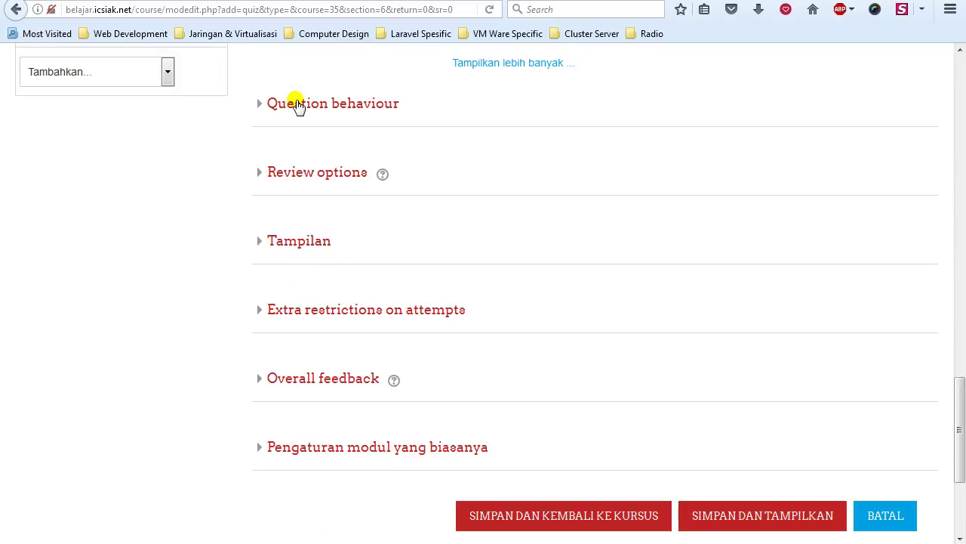
{"action": "left_click", "coordinate": [293, 103]}
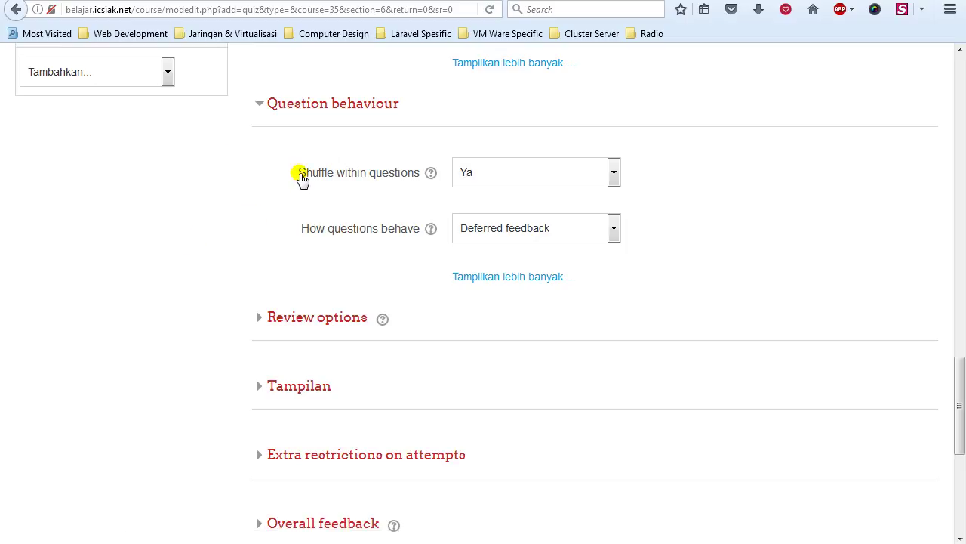
{"action": "left_click_drag", "start_coordinate": [296, 180], "coordinate": [416, 185]}
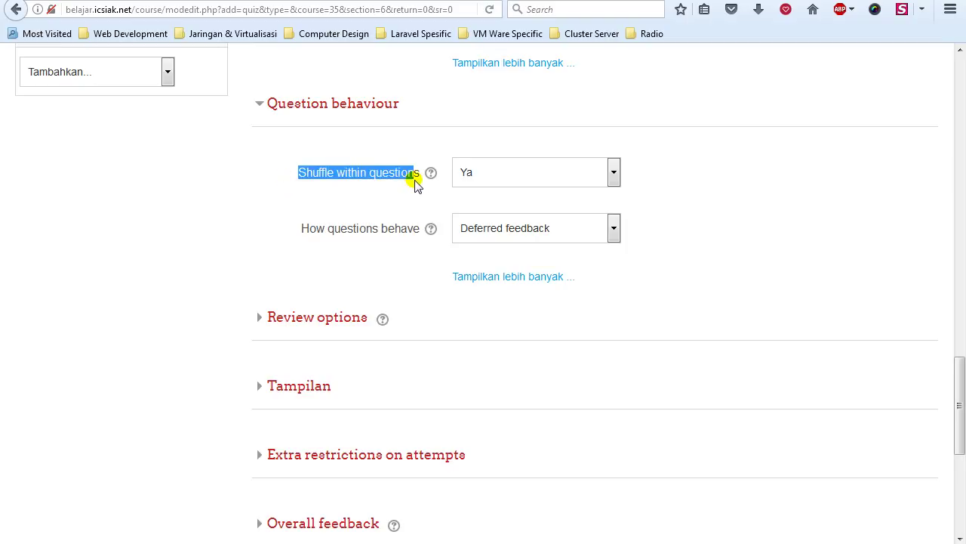
{"action": "left_click", "coordinate": [136, 190]}
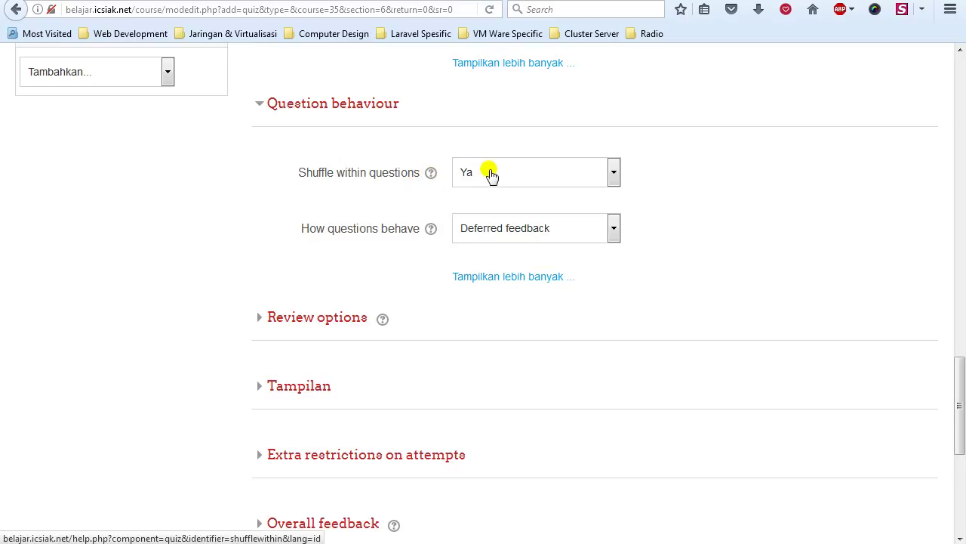
{"action": "left_click", "coordinate": [429, 176]}
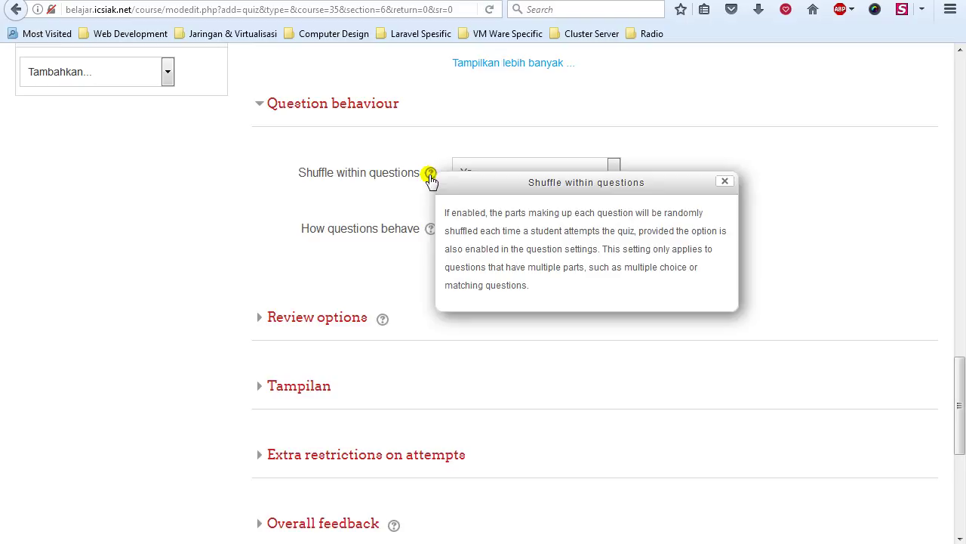
{"action": "left_click", "coordinate": [396, 183]}
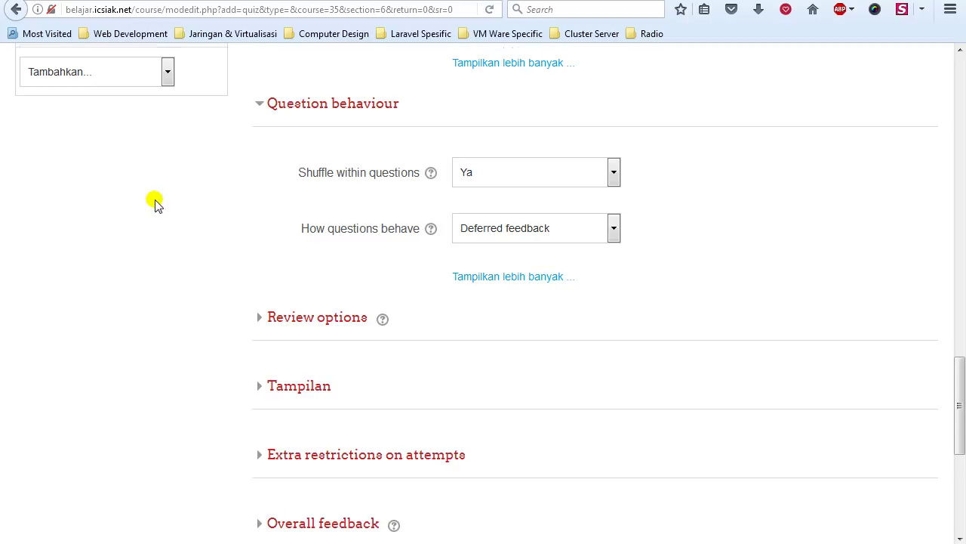
{"action": "scroll", "coordinate": [154, 202], "scroll_direction": "down", "scroll_amount": 3}
{"action": "scroll", "coordinate": [155, 203], "scroll_direction": "up", "scroll_amount": 3}
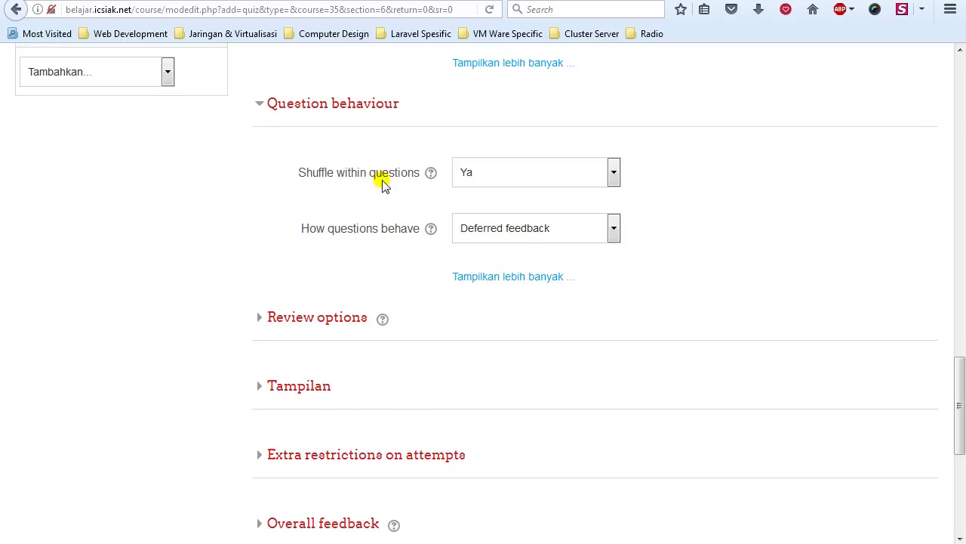
{"action": "left_click", "coordinate": [264, 104]}
Step: Look over the Review options and Tampilan settings, collapsing each section after viewing it
{"action": "scroll", "coordinate": [261, 134], "scroll_direction": "up", "scroll_amount": 3}
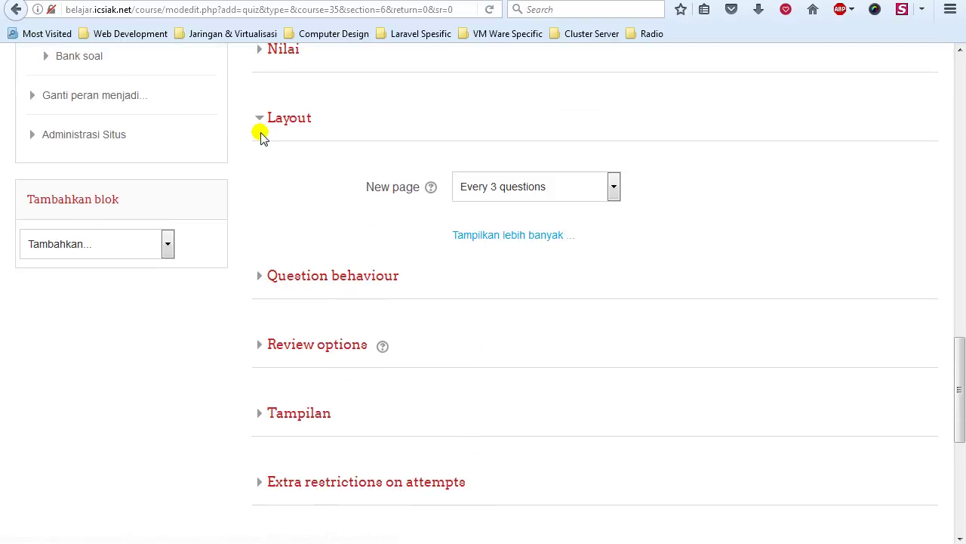
{"action": "scroll", "coordinate": [261, 151], "scroll_direction": "up", "scroll_amount": 2}
{"action": "scroll", "coordinate": [260, 209], "scroll_direction": "down", "scroll_amount": 6}
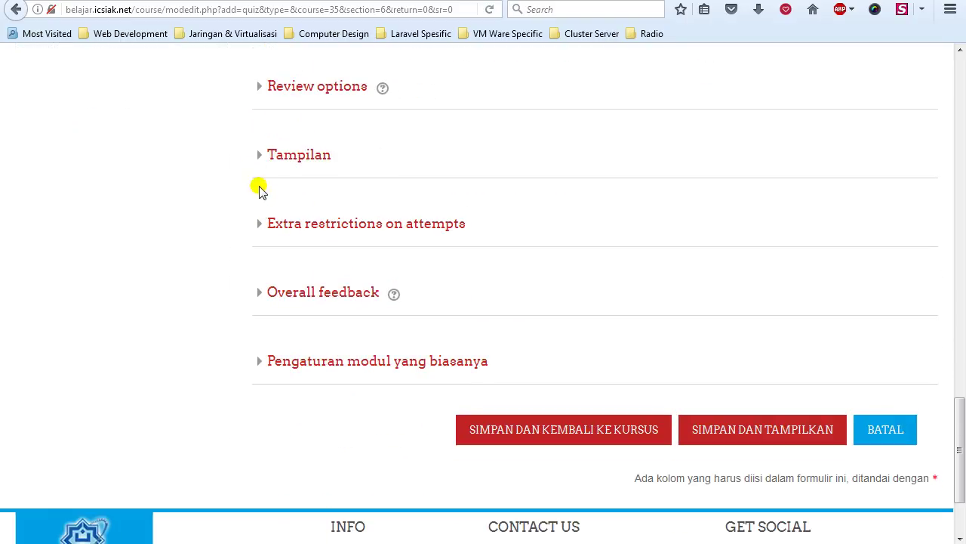
{"action": "left_click", "coordinate": [259, 88]}
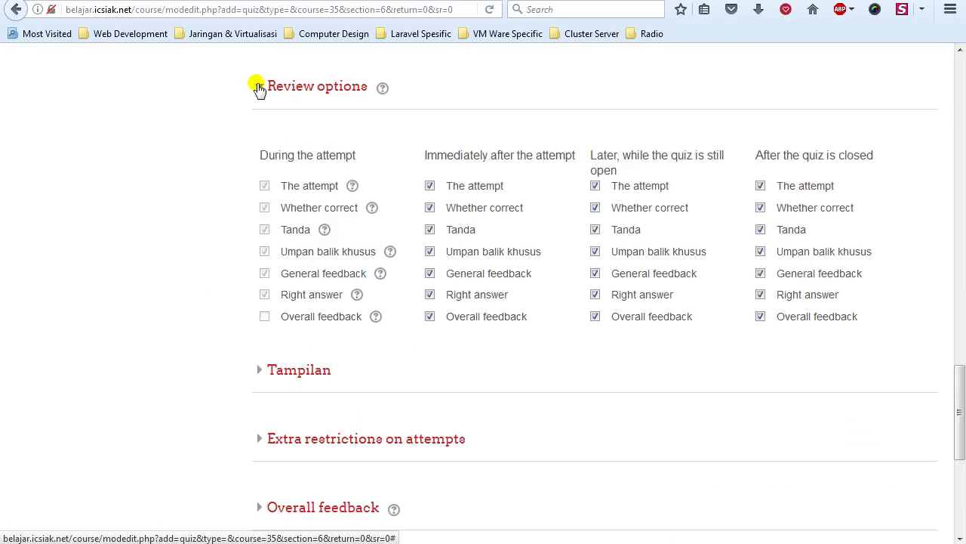
{"action": "left_click", "coordinate": [258, 87]}
{"action": "left_click", "coordinate": [262, 156]}
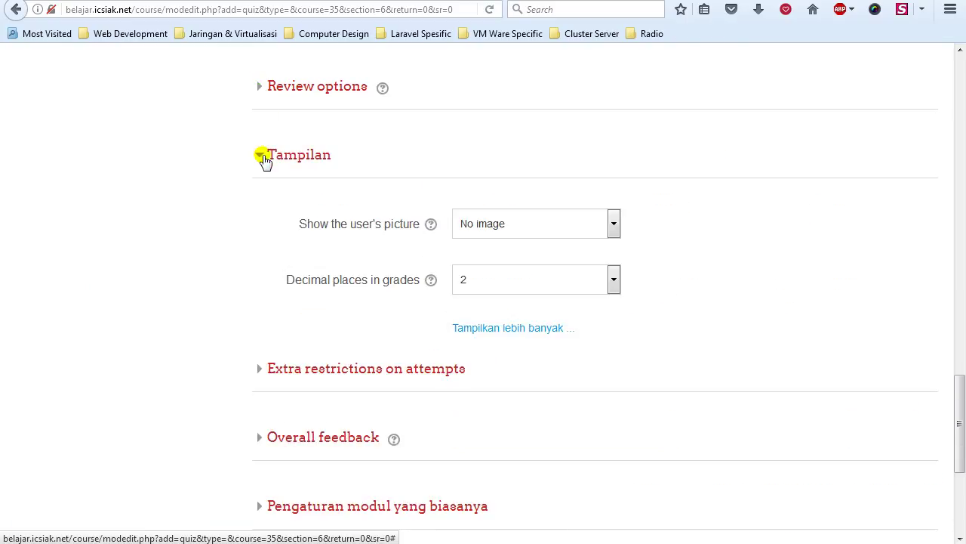
{"action": "left_click", "coordinate": [262, 156]}
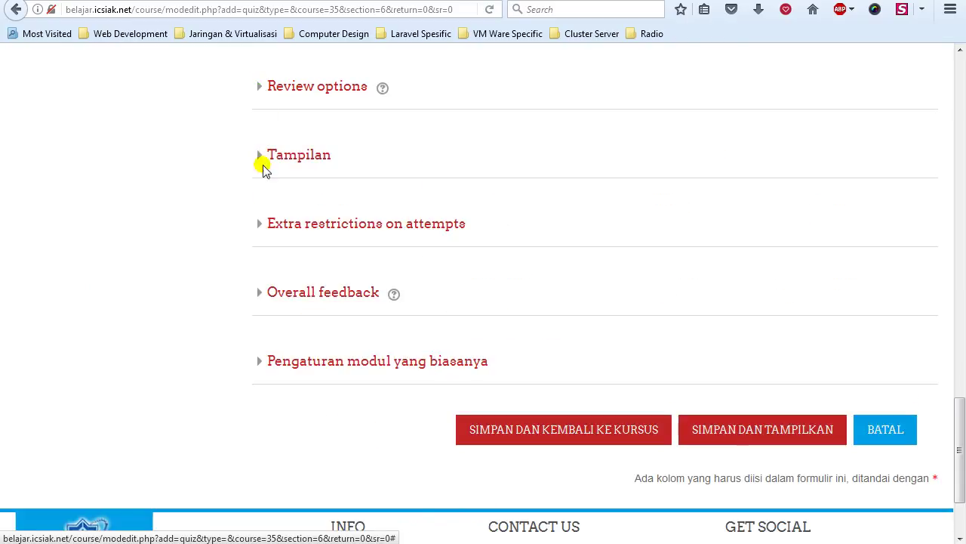
Step: Expand the Extra restrictions on attempts settings and examine the option to require a quiz password
{"action": "left_click", "coordinate": [261, 223]}
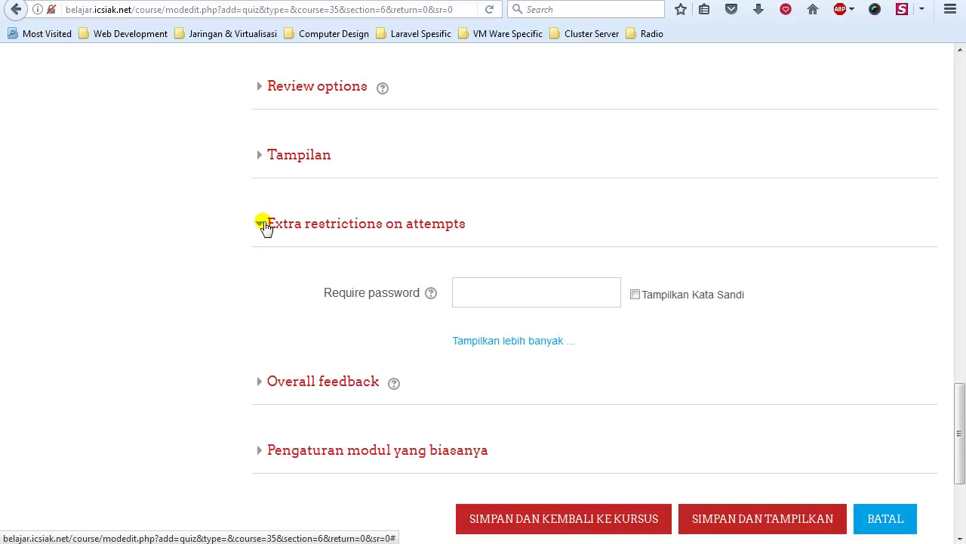
{"action": "left_click", "coordinate": [501, 288]}
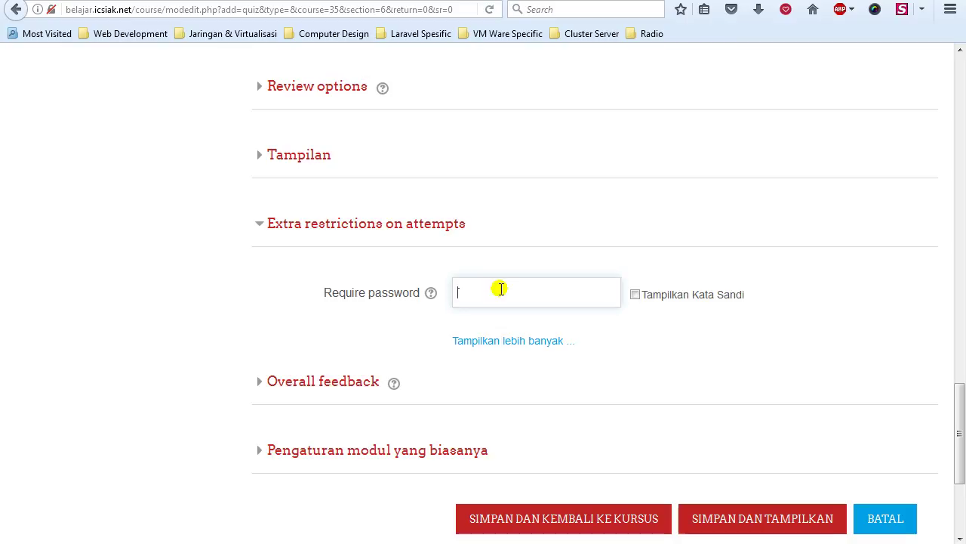
{"action": "scroll", "coordinate": [501, 288], "scroll_direction": "up", "scroll_amount": 15}
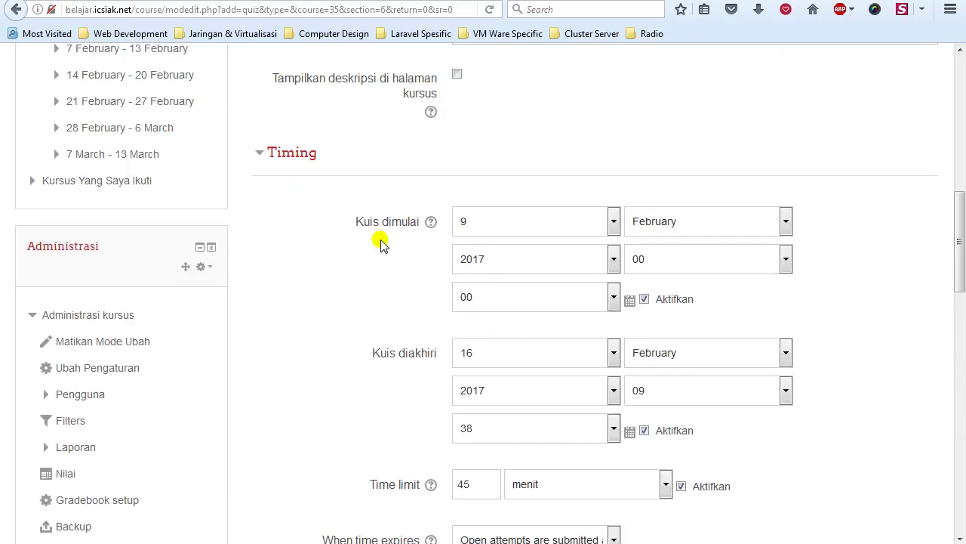
{"action": "scroll", "coordinate": [340, 315], "scroll_direction": "down", "scroll_amount": 15}
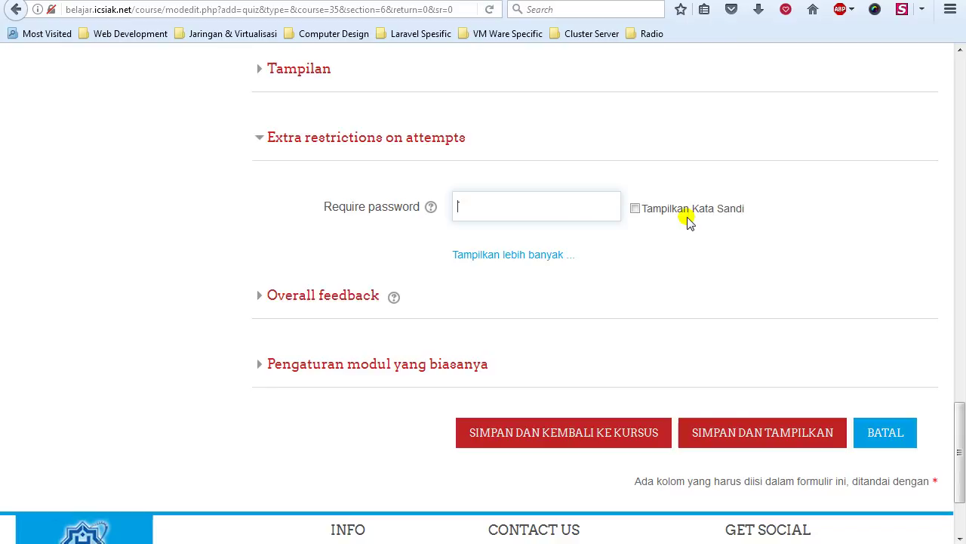
{"action": "left_click", "coordinate": [259, 139]}
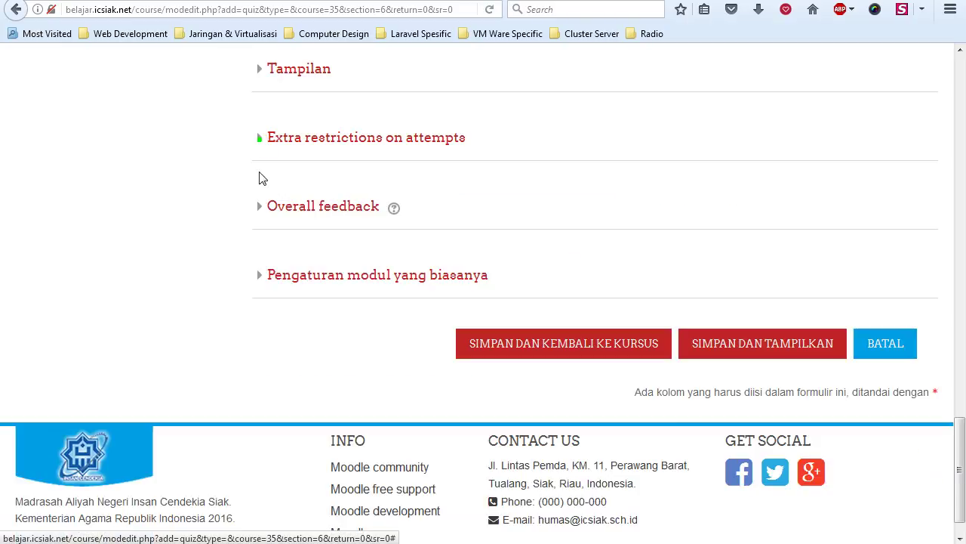
{"action": "left_click", "coordinate": [259, 139]}
Step: Look over the Overall feedback and Pengaturan modul yang biasanya sections, and review the quiz name under Umum
{"action": "left_click", "coordinate": [260, 300]}
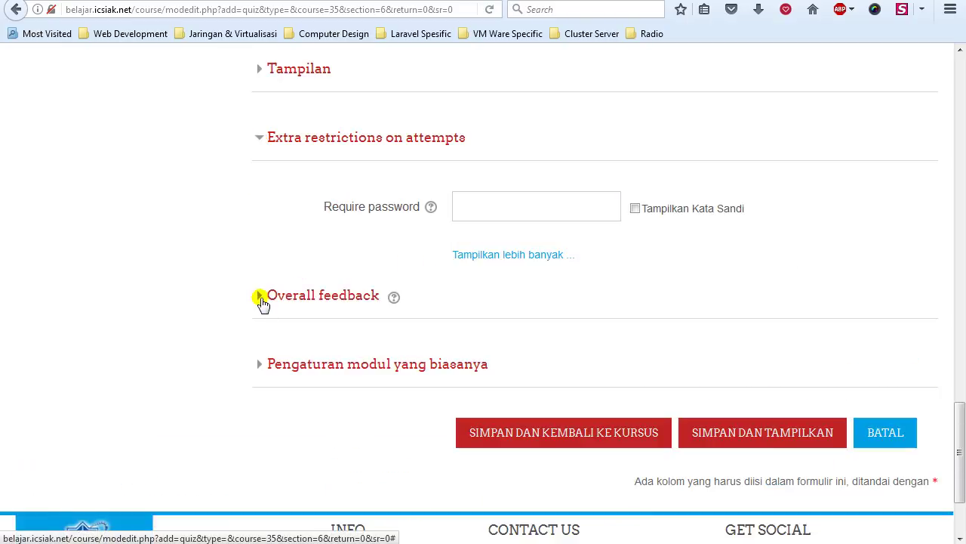
{"action": "left_click", "coordinate": [262, 300]}
{"action": "scroll", "coordinate": [259, 295], "scroll_direction": "down", "scroll_amount": 3}
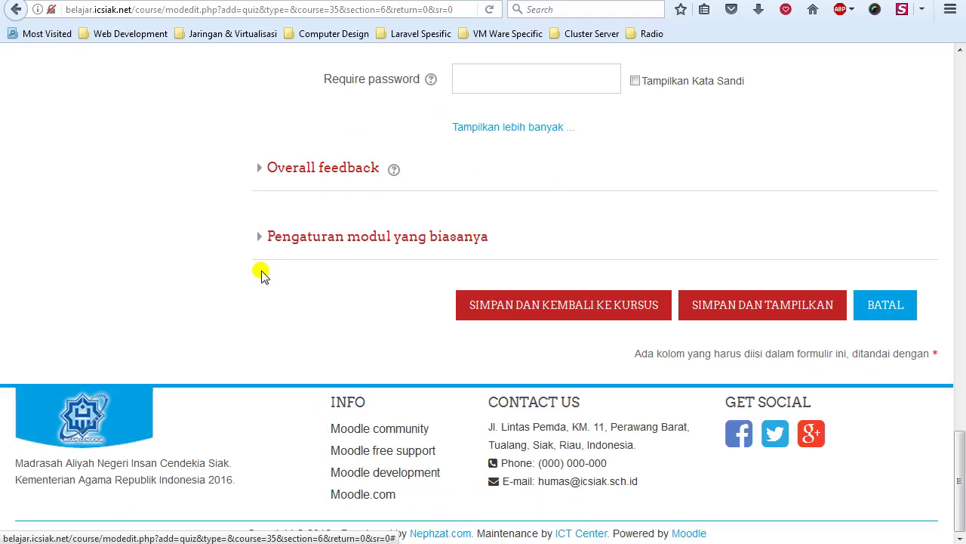
{"action": "left_click", "coordinate": [264, 238]}
{"action": "left_click", "coordinate": [266, 240]}
{"action": "scroll", "coordinate": [249, 302], "scroll_direction": "up", "scroll_amount": 20}
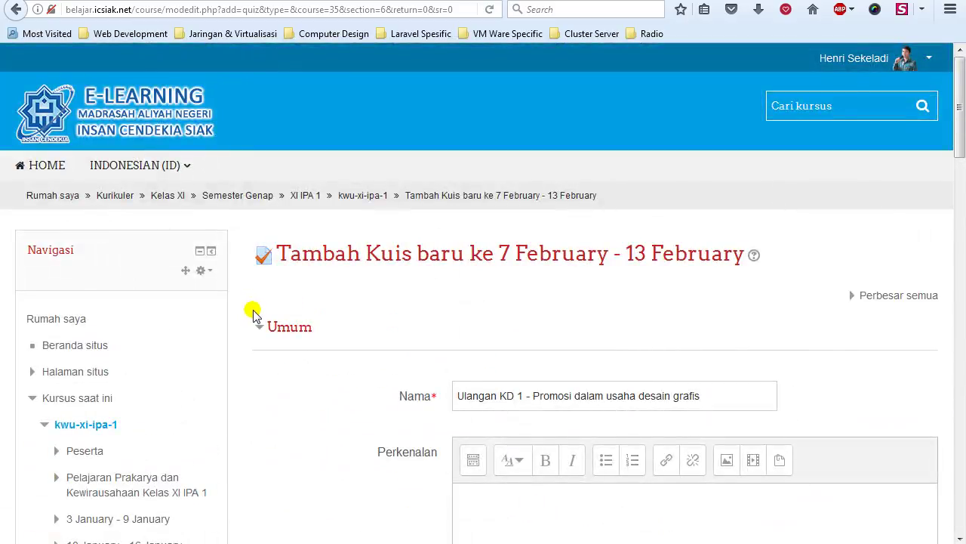
{"action": "scroll", "coordinate": [255, 302], "scroll_direction": "down", "scroll_amount": 4}
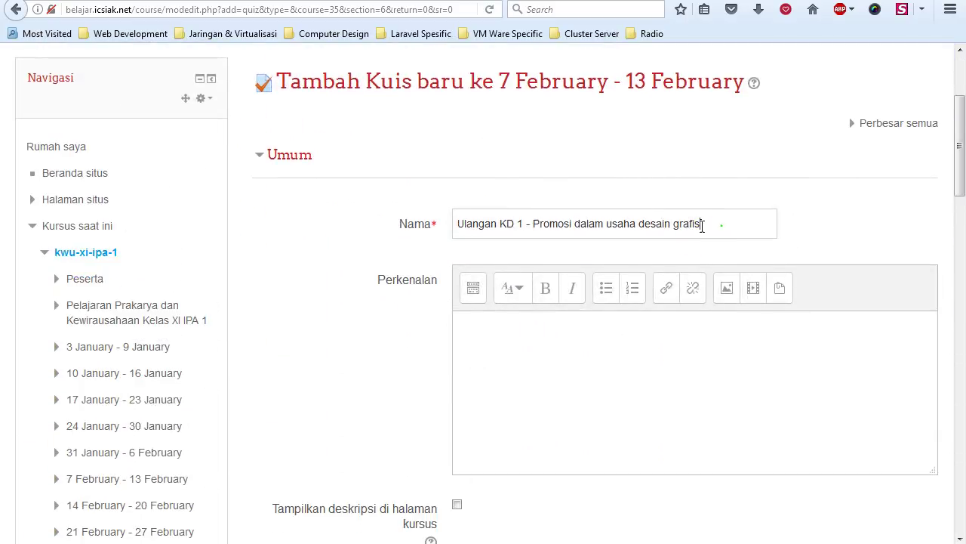
Step: Review the quiz name under Umum and the start date, end date and time limit under Timing
{"action": "left_click_drag", "start_coordinate": [723, 222], "coordinate": [384, 211]}
{"action": "scroll", "coordinate": [317, 264], "scroll_direction": "down", "scroll_amount": 6}
{"action": "scroll", "coordinate": [320, 269], "scroll_direction": "up", "scroll_amount": 8}
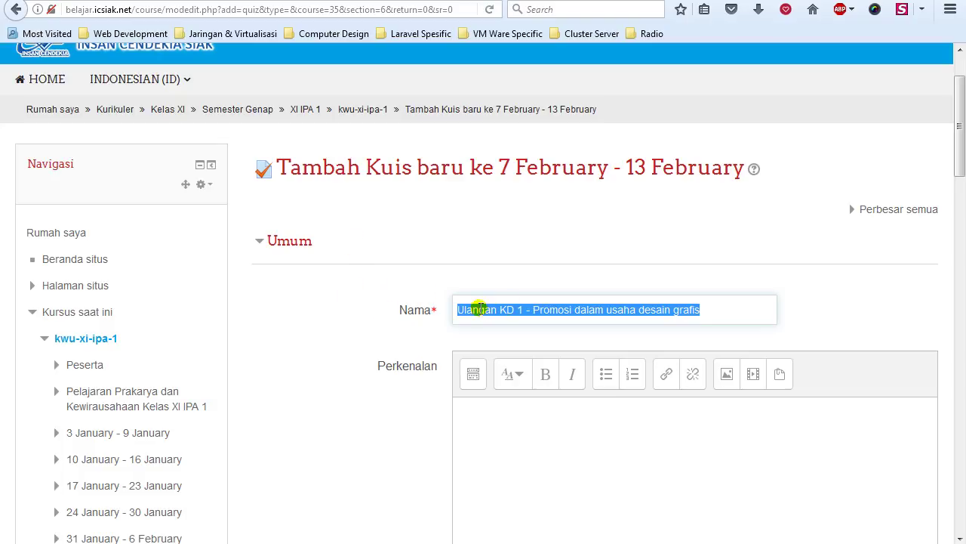
{"action": "left_click_drag", "start_coordinate": [721, 313], "coordinate": [424, 309]}
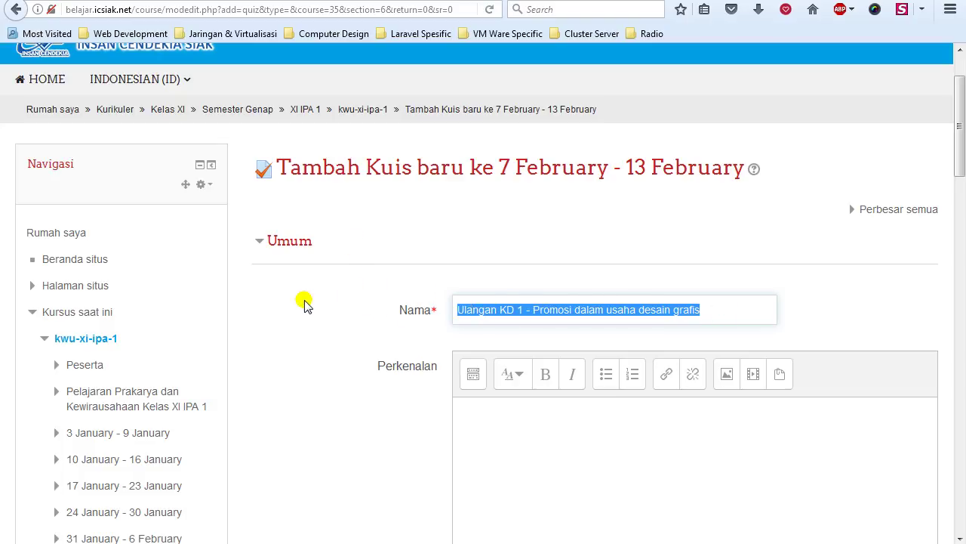
{"action": "scroll", "coordinate": [310, 302], "scroll_direction": "down", "scroll_amount": 5}
{"action": "scroll", "coordinate": [317, 300], "scroll_direction": "down", "scroll_amount": 1}
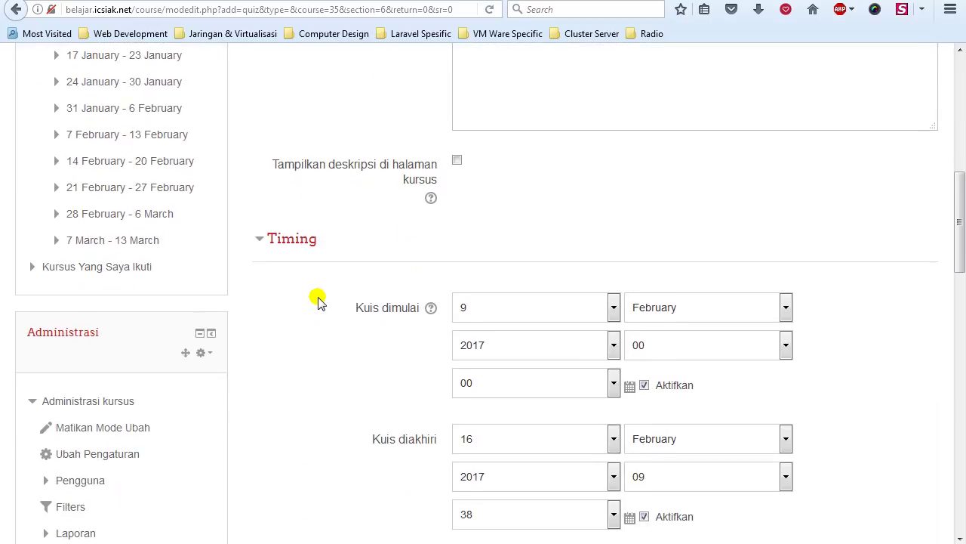
{"action": "scroll", "coordinate": [317, 301], "scroll_direction": "down", "scroll_amount": 3}
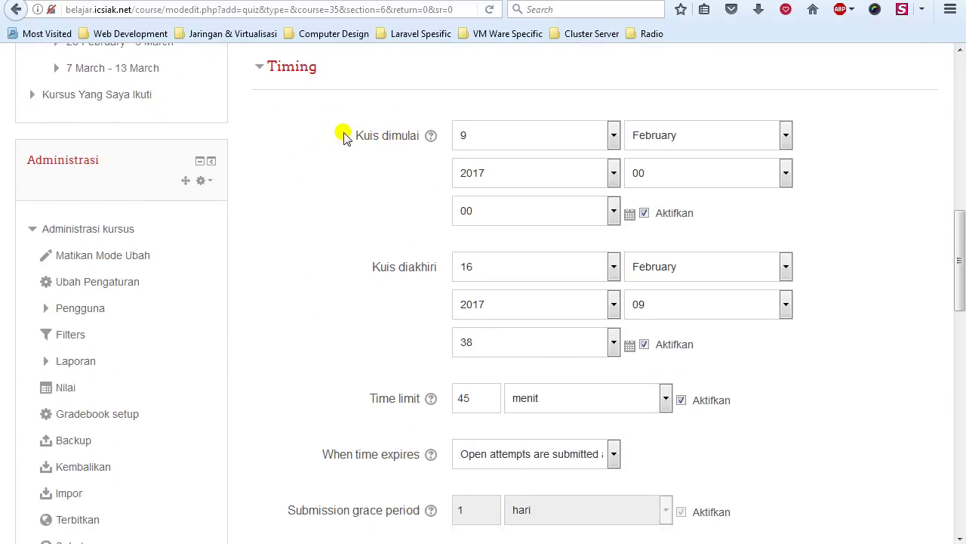
{"action": "scroll", "coordinate": [341, 336], "scroll_direction": "down", "scroll_amount": 7}
{"action": "scroll", "coordinate": [346, 333], "scroll_direction": "down", "scroll_amount": 7}
{"action": "scroll", "coordinate": [345, 334], "scroll_direction": "up", "scroll_amount": 6}
{"action": "scroll", "coordinate": [320, 425], "scroll_direction": "down", "scroll_amount": 3}
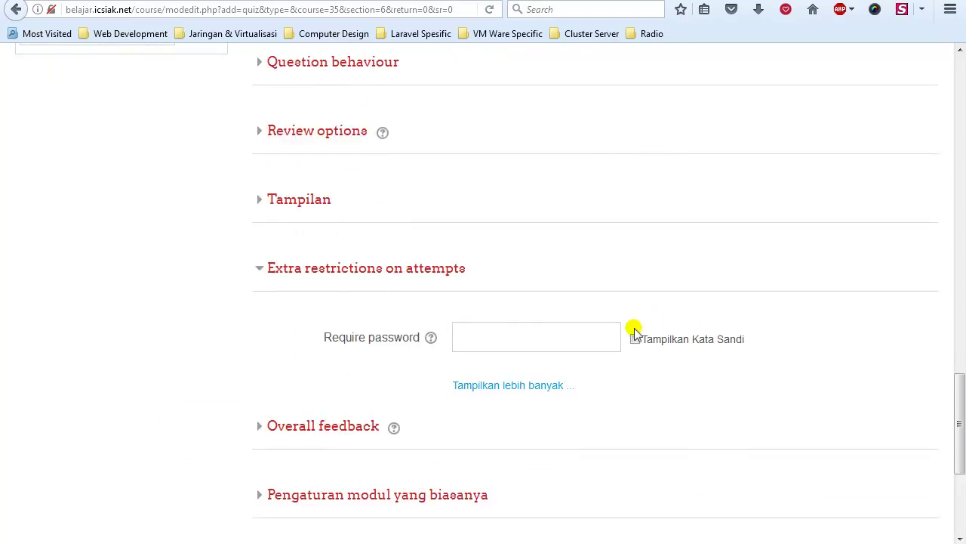
{"action": "scroll", "coordinate": [430, 339], "scroll_direction": "up", "scroll_amount": 10}
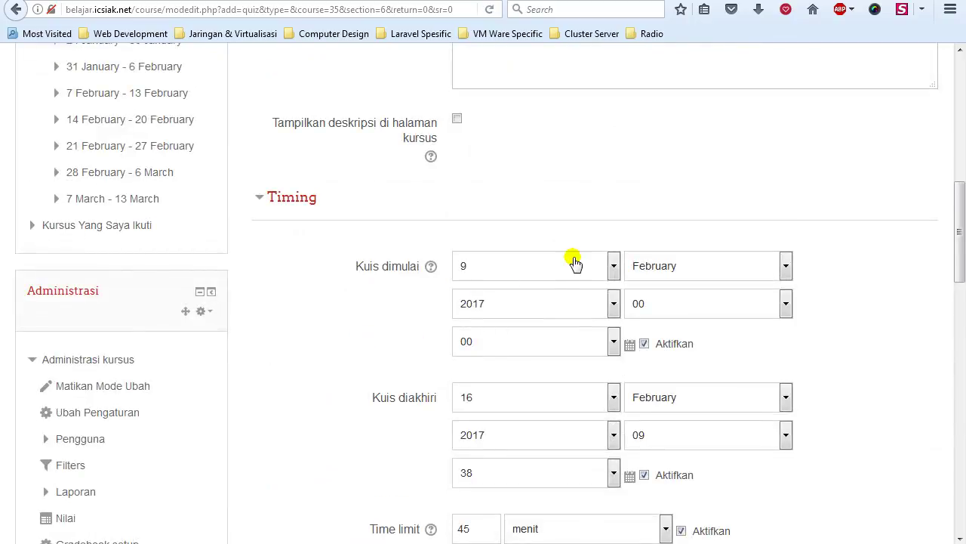
{"action": "scroll", "coordinate": [302, 320], "scroll_direction": "down", "scroll_amount": 2}
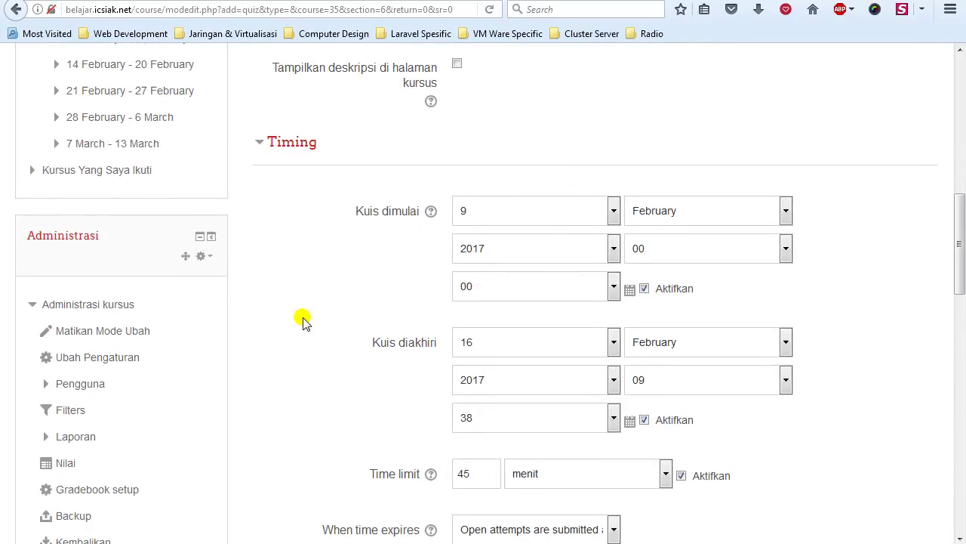
{"action": "scroll", "coordinate": [330, 328], "scroll_direction": "down", "scroll_amount": 4}
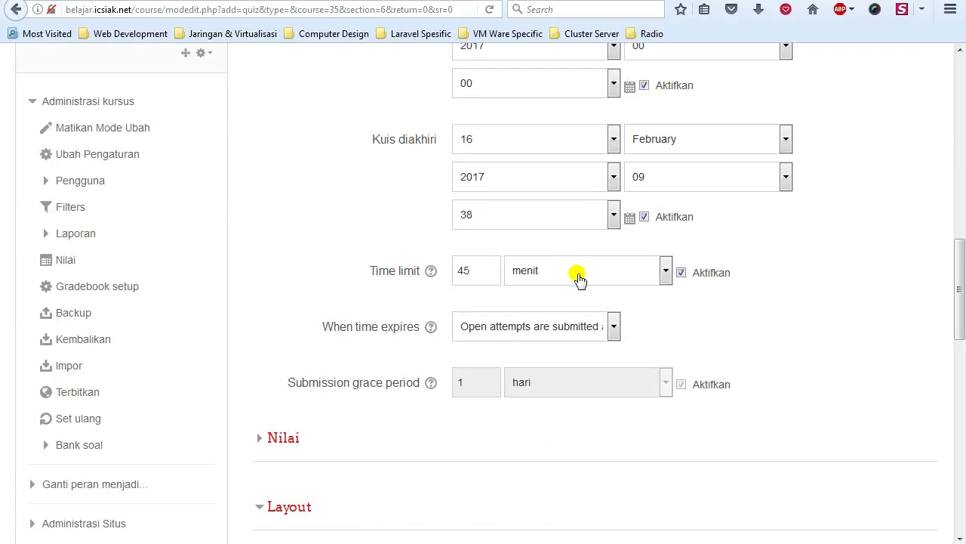
Step: Examine the New page choices in the Layout settings, keeping Every 3 questions
{"action": "scroll", "coordinate": [294, 300], "scroll_direction": "down", "scroll_amount": 8}
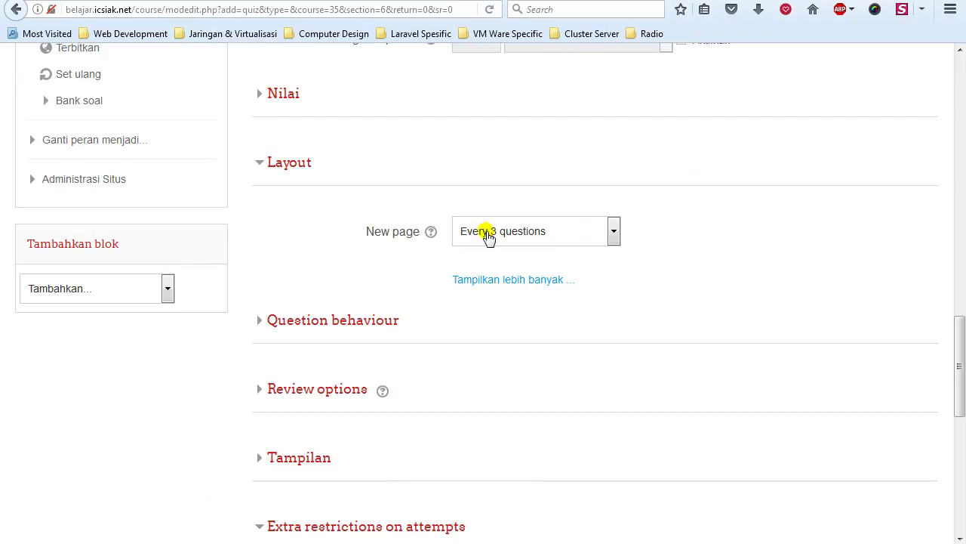
{"action": "left_click", "coordinate": [578, 230]}
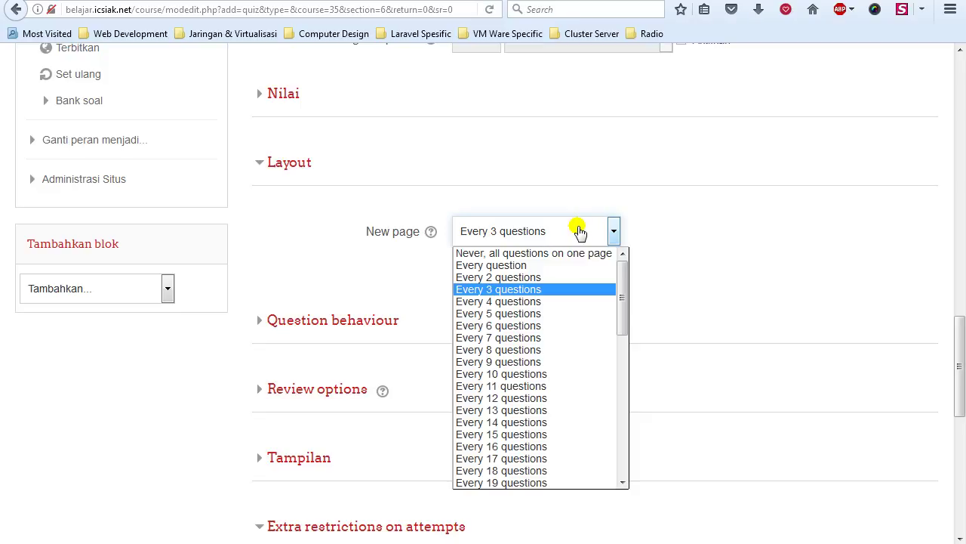
{"action": "left_click", "coordinate": [701, 199]}
{"action": "left_click", "coordinate": [586, 235]}
{"action": "left_click", "coordinate": [681, 208]}
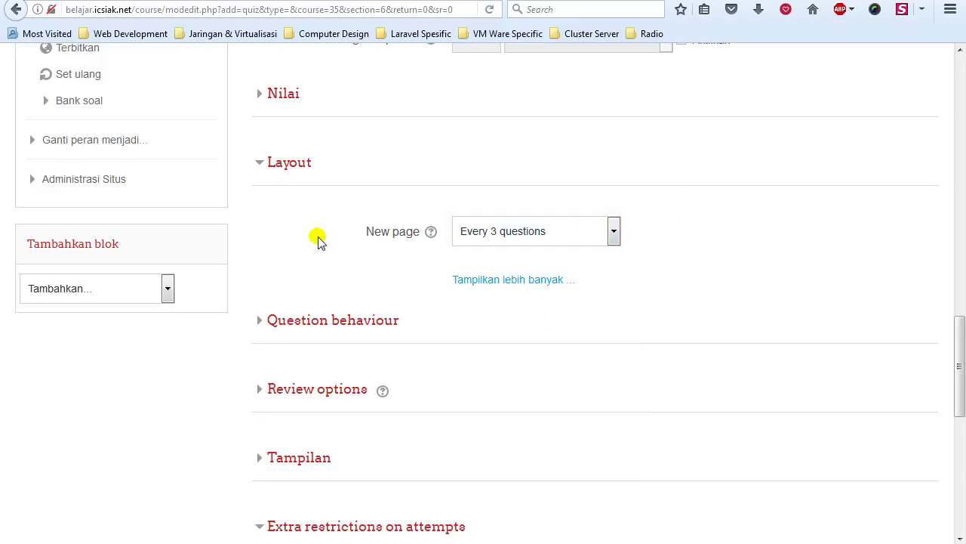
Step: Save the new quiz and return to the course page
{"action": "scroll", "coordinate": [320, 239], "scroll_direction": "down", "scroll_amount": 5}
{"action": "scroll", "coordinate": [194, 300], "scroll_direction": "down", "scroll_amount": 5}
{"action": "scroll", "coordinate": [193, 300], "scroll_direction": "up", "scroll_amount": 5}
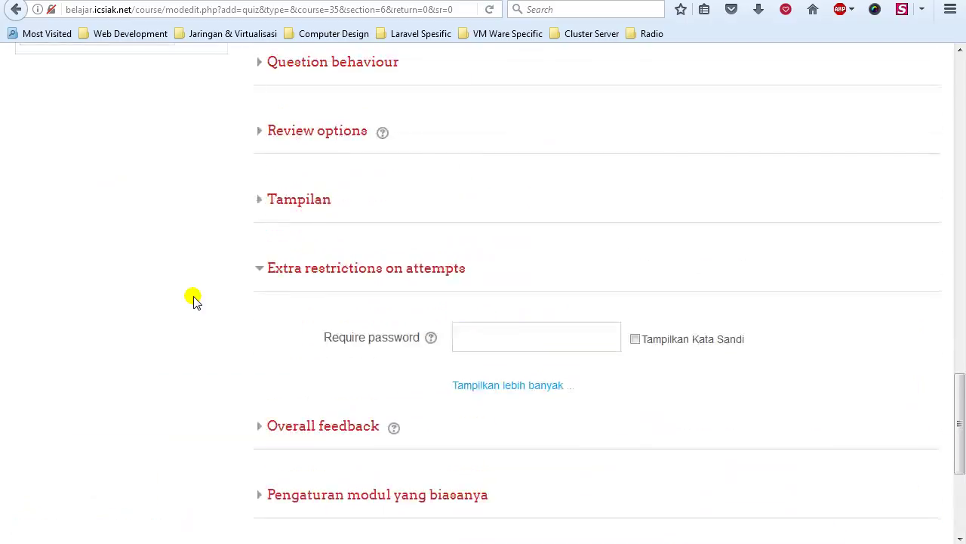
{"action": "scroll", "coordinate": [194, 300], "scroll_direction": "down", "scroll_amount": 5}
{"action": "scroll", "coordinate": [194, 299], "scroll_direction": "up", "scroll_amount": 5}
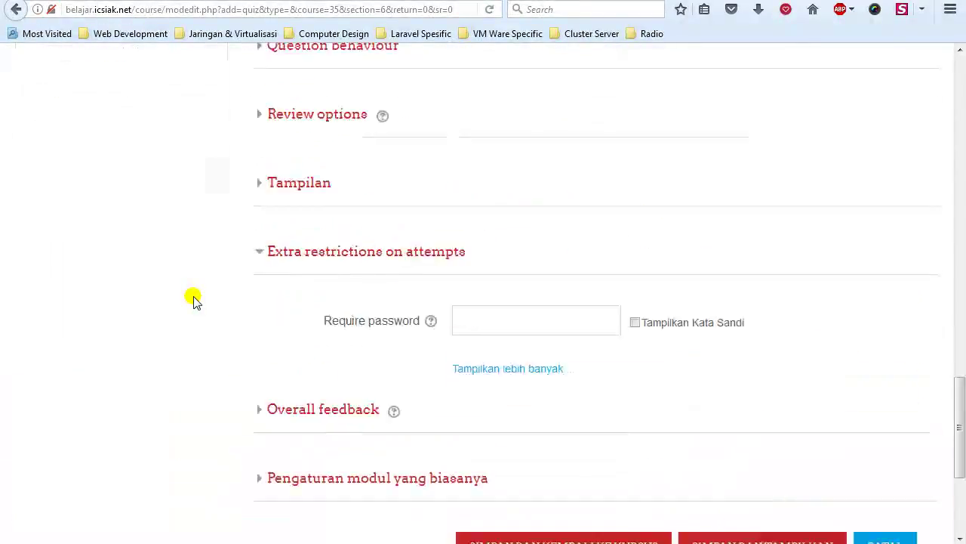
{"action": "scroll", "coordinate": [193, 299], "scroll_direction": "down", "scroll_amount": 5}
{"action": "left_click", "coordinate": [572, 306]}
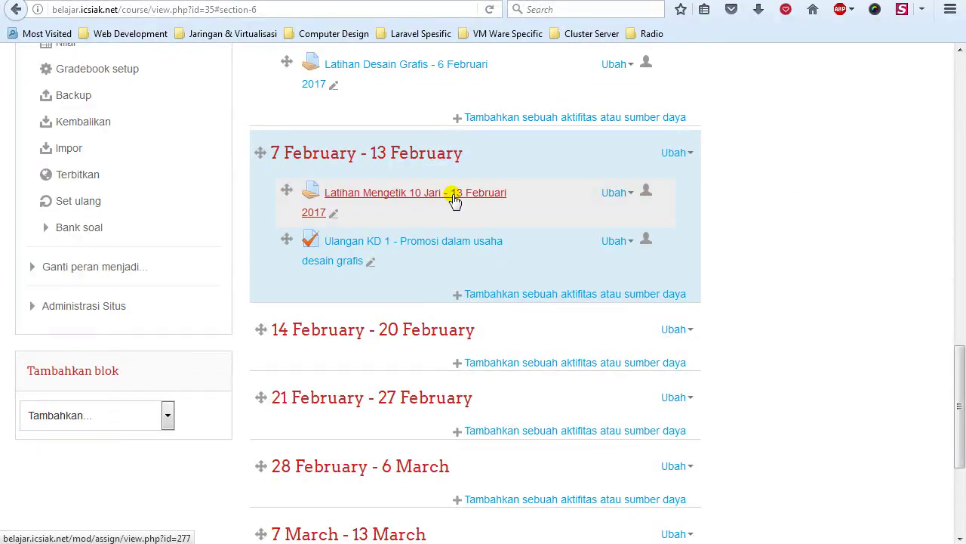
Step: Open the quiz "Ulangan KD 1 - Promosi dalam usaha desain grafis" from the 7 February - 13 February section
{"action": "left_click", "coordinate": [439, 243]}
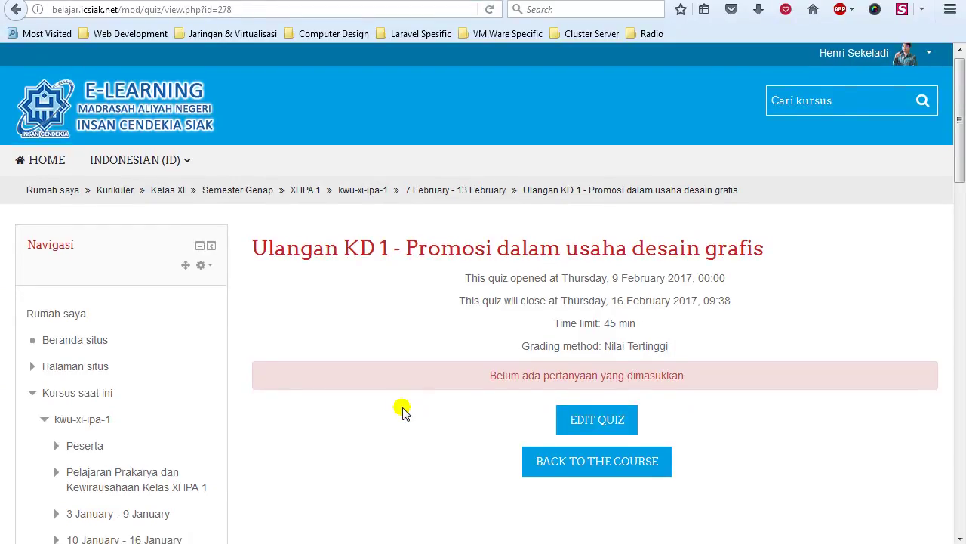
{"action": "scroll", "coordinate": [402, 412], "scroll_direction": "down", "scroll_amount": 3}
{"action": "scroll", "coordinate": [403, 412], "scroll_direction": "up", "scroll_amount": 3}
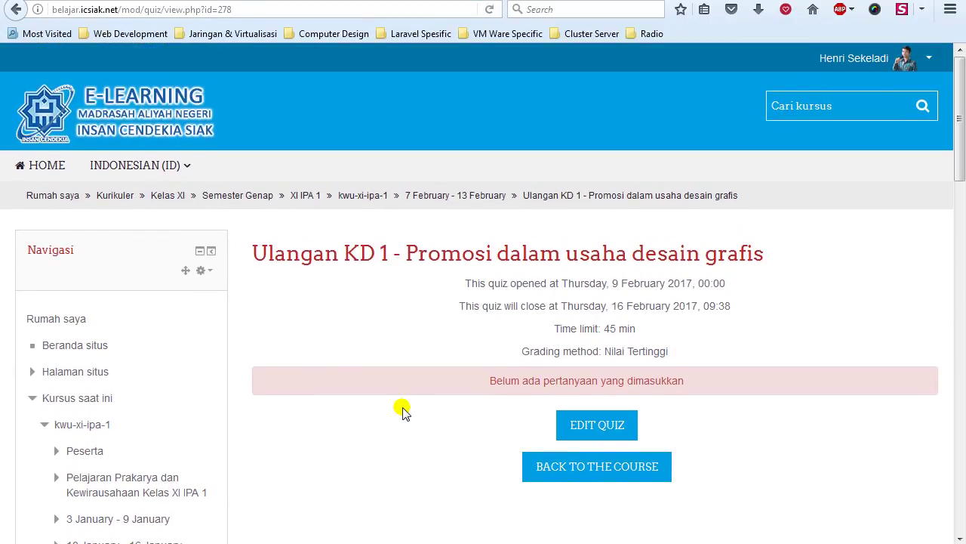
{"action": "scroll", "coordinate": [403, 412], "scroll_direction": "down", "scroll_amount": 3}
{"action": "scroll", "coordinate": [402, 412], "scroll_direction": "up", "scroll_amount": 3}
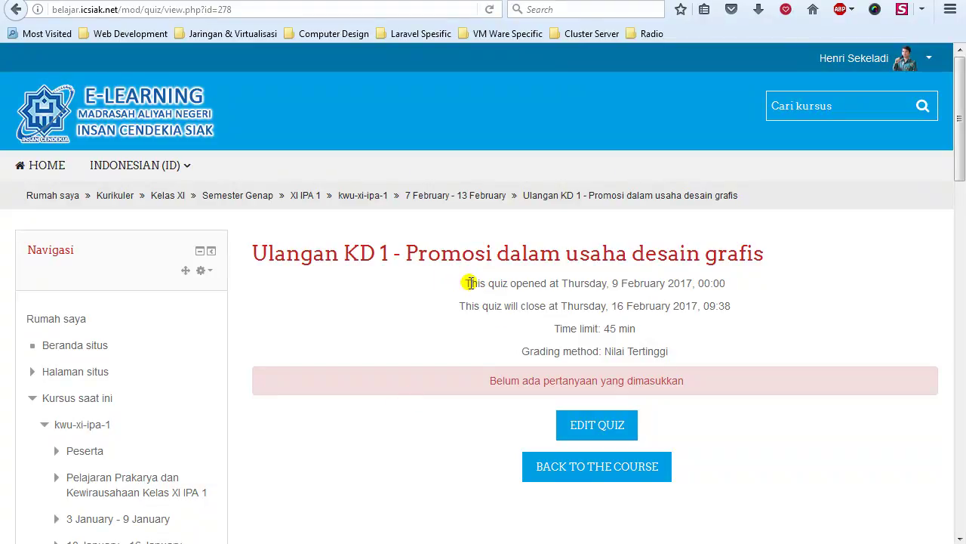
Step: Check the quiz's opening and closing dates, time limit and grading method on its overview page
{"action": "left_click_drag", "start_coordinate": [466, 283], "coordinate": [727, 283]}
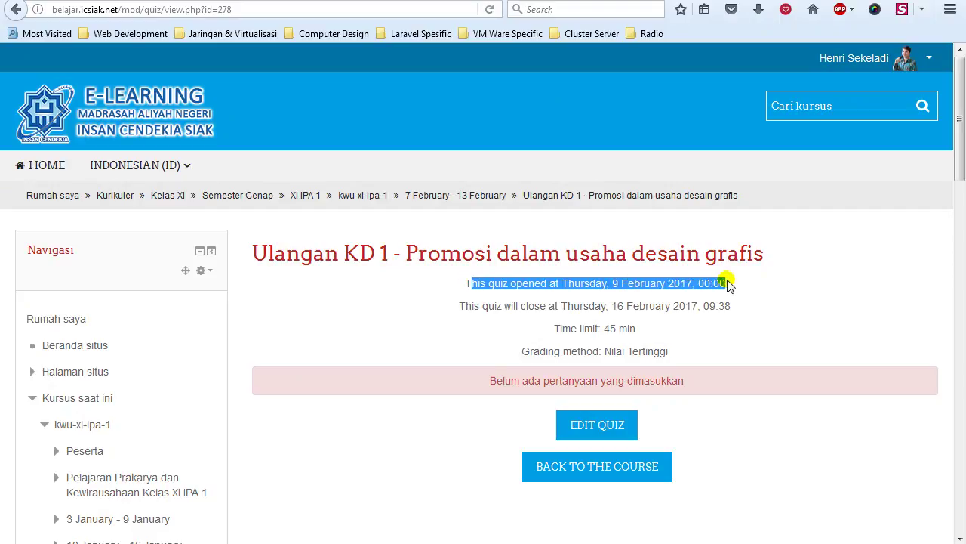
{"action": "left_click_drag", "start_coordinate": [460, 305], "coordinate": [730, 310]}
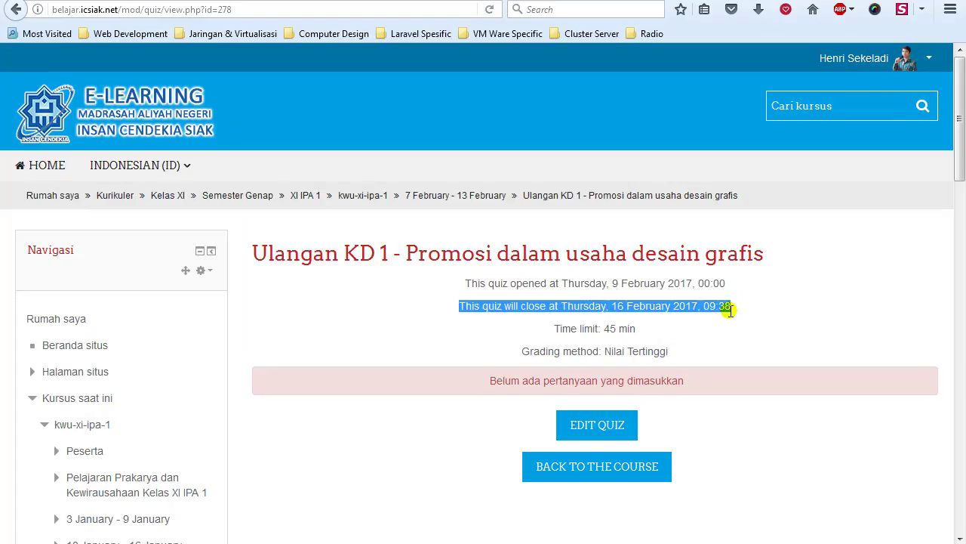
{"action": "left_click_drag", "start_coordinate": [559, 328], "coordinate": [647, 333]}
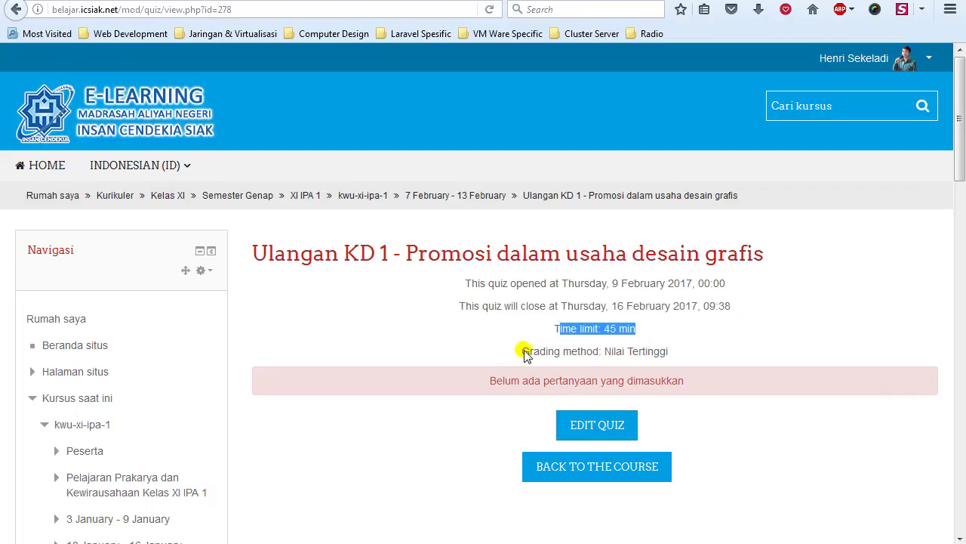
{"action": "left_click_drag", "start_coordinate": [527, 351], "coordinate": [688, 354]}
{"action": "left_click", "coordinate": [694, 349]}
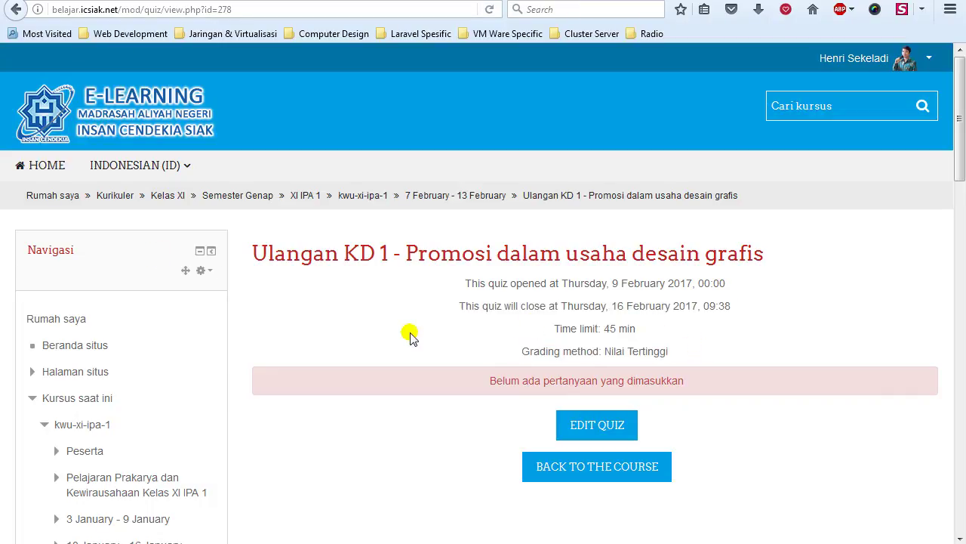
Step: Open the quiz for editing from its overview page
{"action": "scroll", "coordinate": [410, 336], "scroll_direction": "down", "scroll_amount": 3}
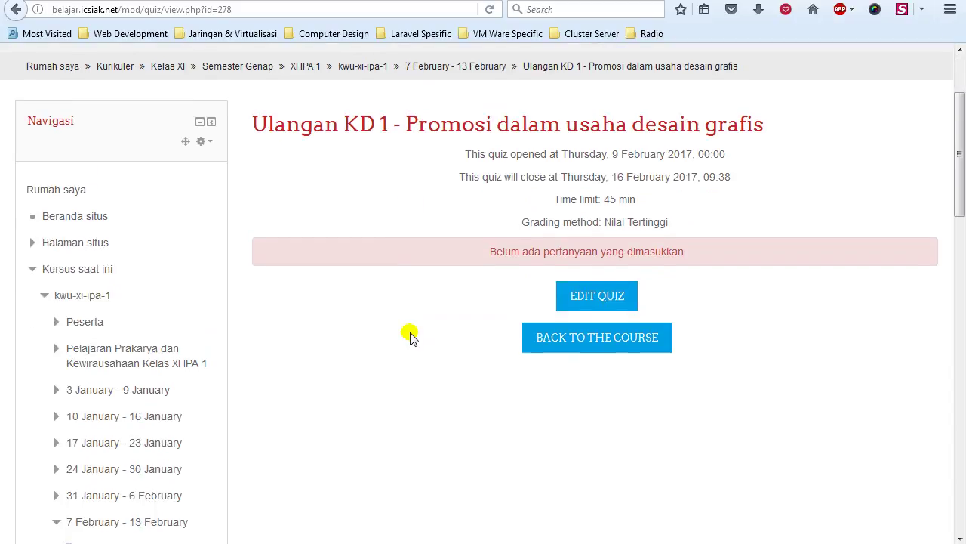
{"action": "scroll", "coordinate": [409, 336], "scroll_direction": "up", "scroll_amount": 3}
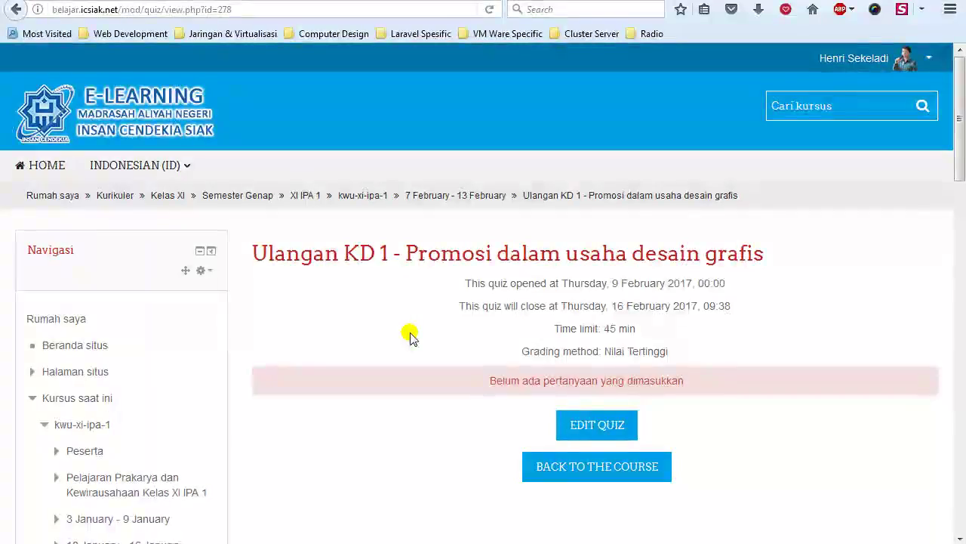
{"action": "scroll", "coordinate": [410, 335], "scroll_direction": "down", "scroll_amount": 2}
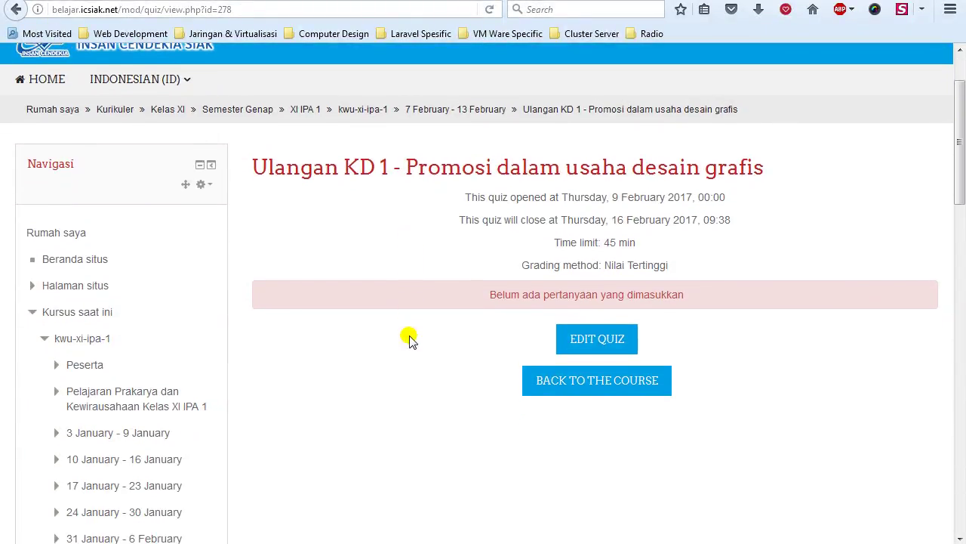
{"action": "scroll", "coordinate": [410, 336], "scroll_direction": "up", "scroll_amount": 2}
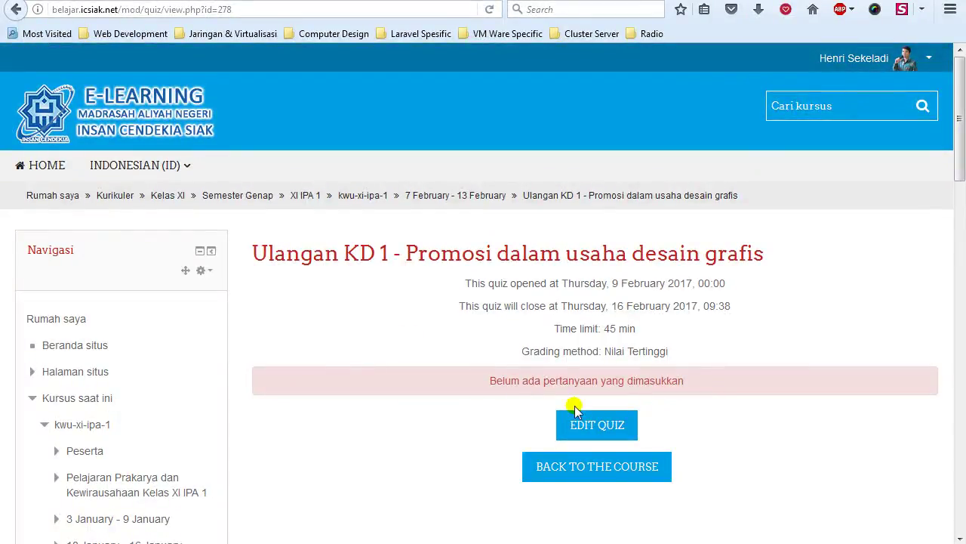
{"action": "left_click", "coordinate": [608, 436]}
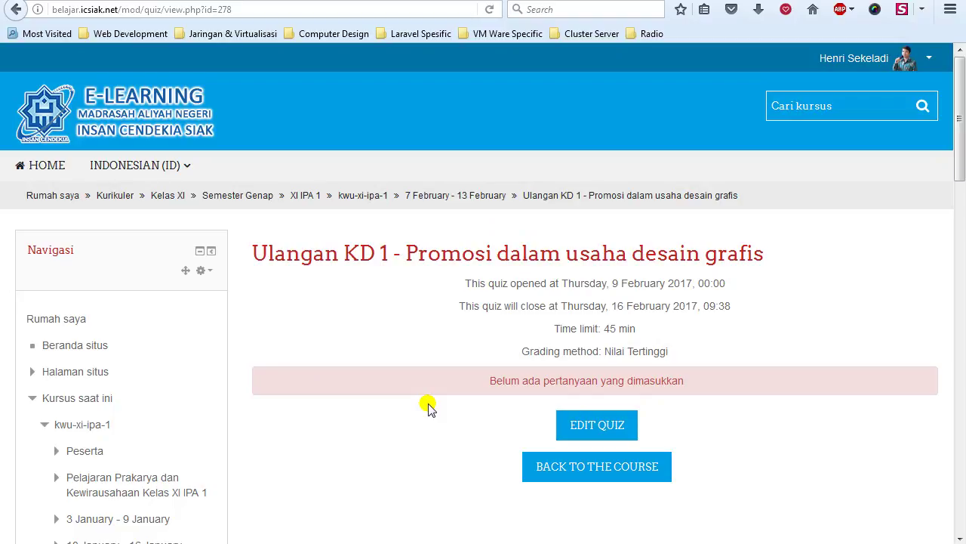